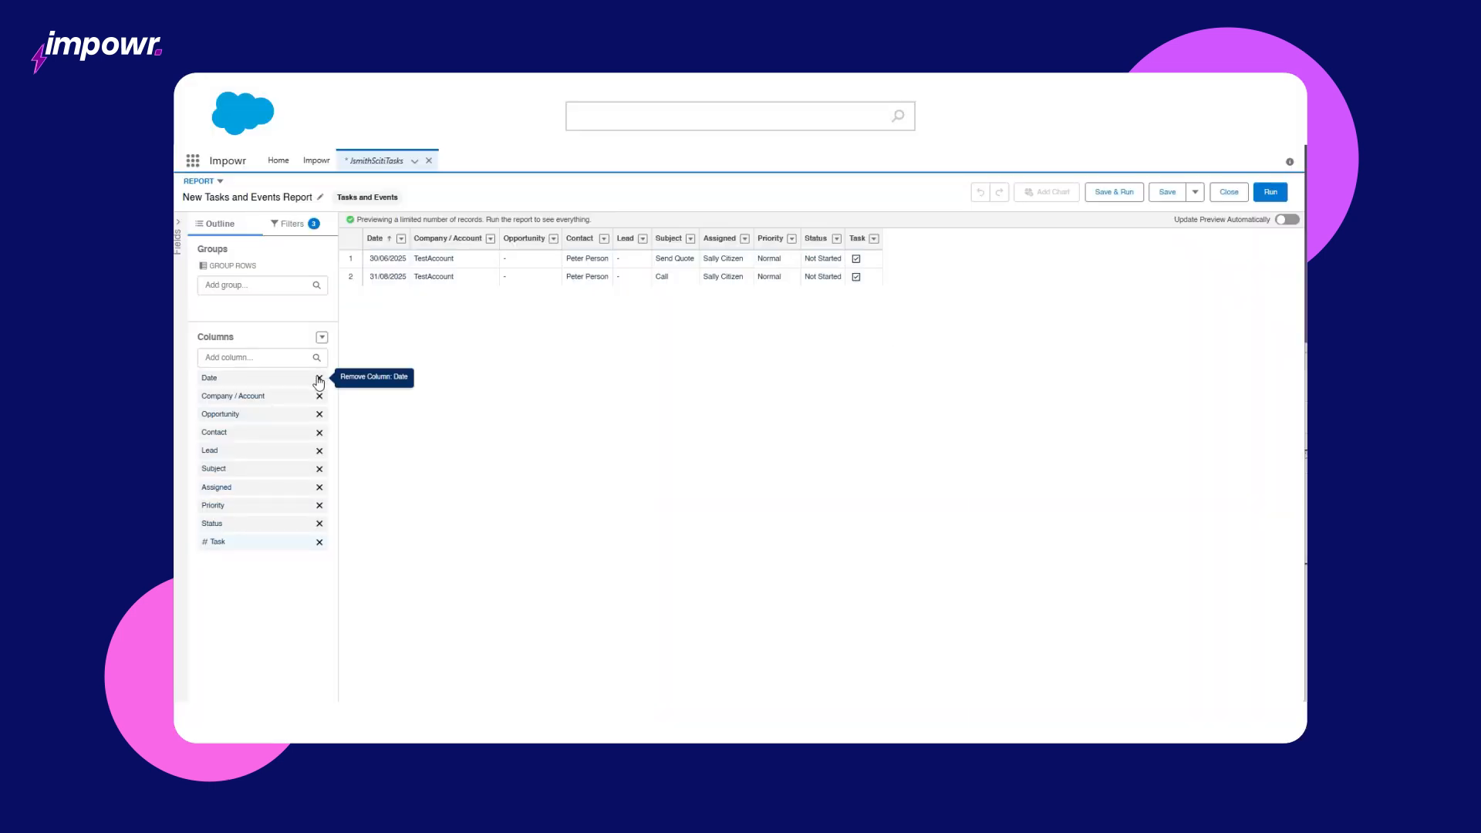
# Step: Remove the Date, Company / Account, Opportunity, Contact, Lead, Priority, Status and Task columns
pyautogui.click(320, 378)
pyautogui.click(319, 378)
pyautogui.click(319, 378)
pyautogui.click(319, 378)
pyautogui.click(319, 378)
pyautogui.click(320, 414)
pyautogui.click(319, 414)
pyautogui.click(320, 414)
# Step: Add Activity ID and Assigned Alias as report columns
pyautogui.click(279, 357)
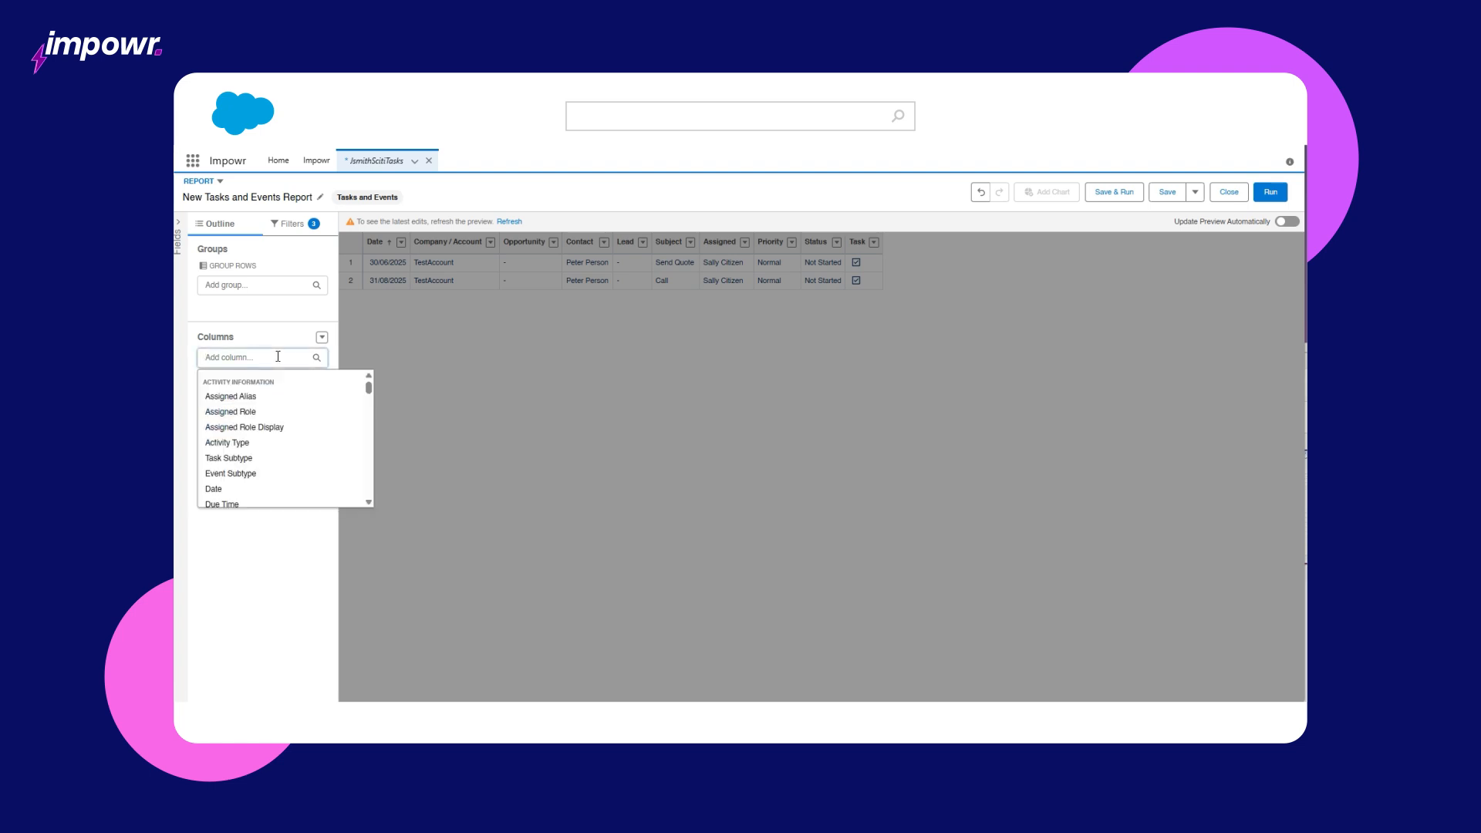
pyautogui.write('id')
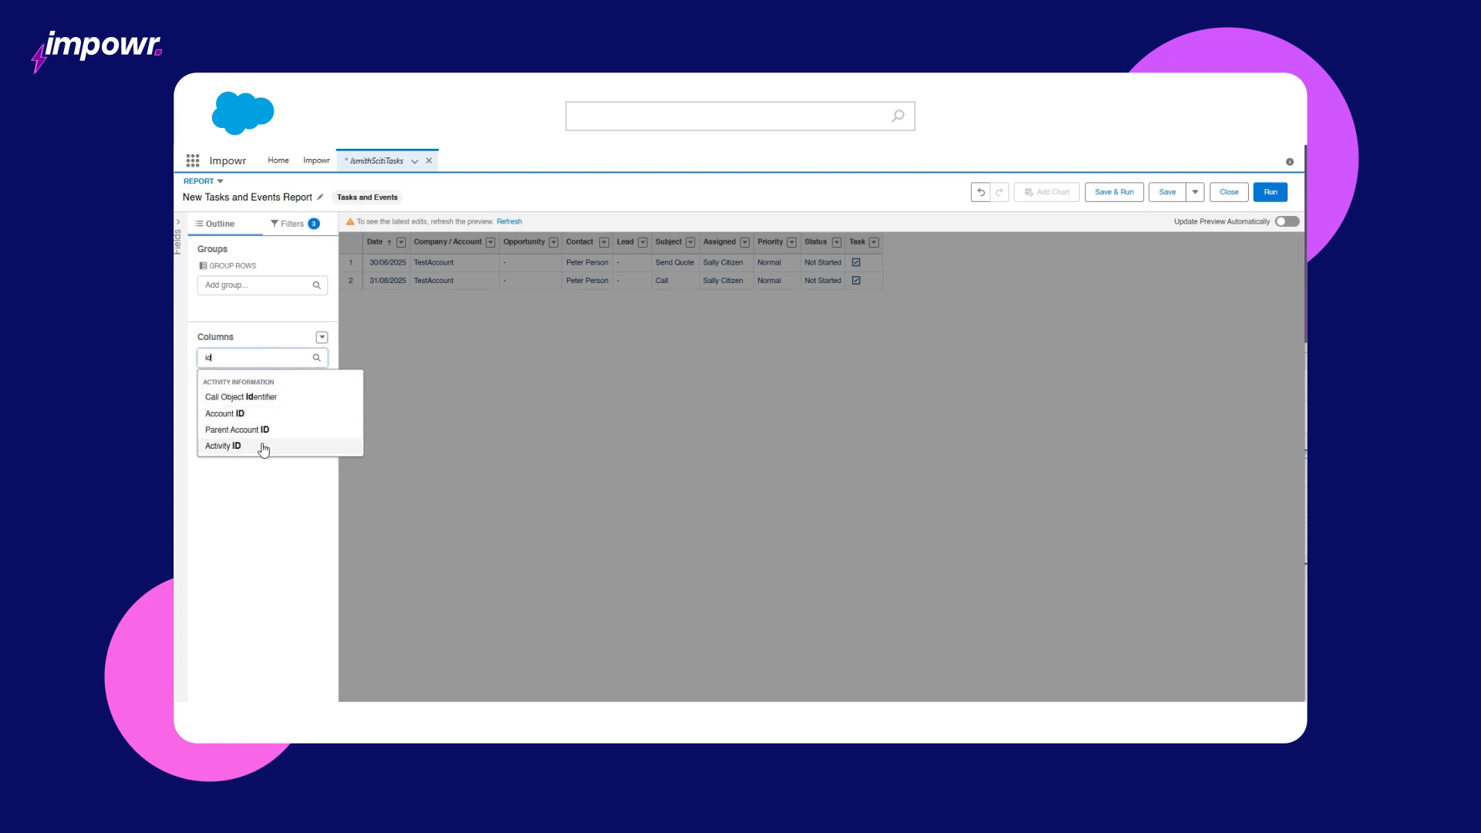
pyautogui.click(257, 442)
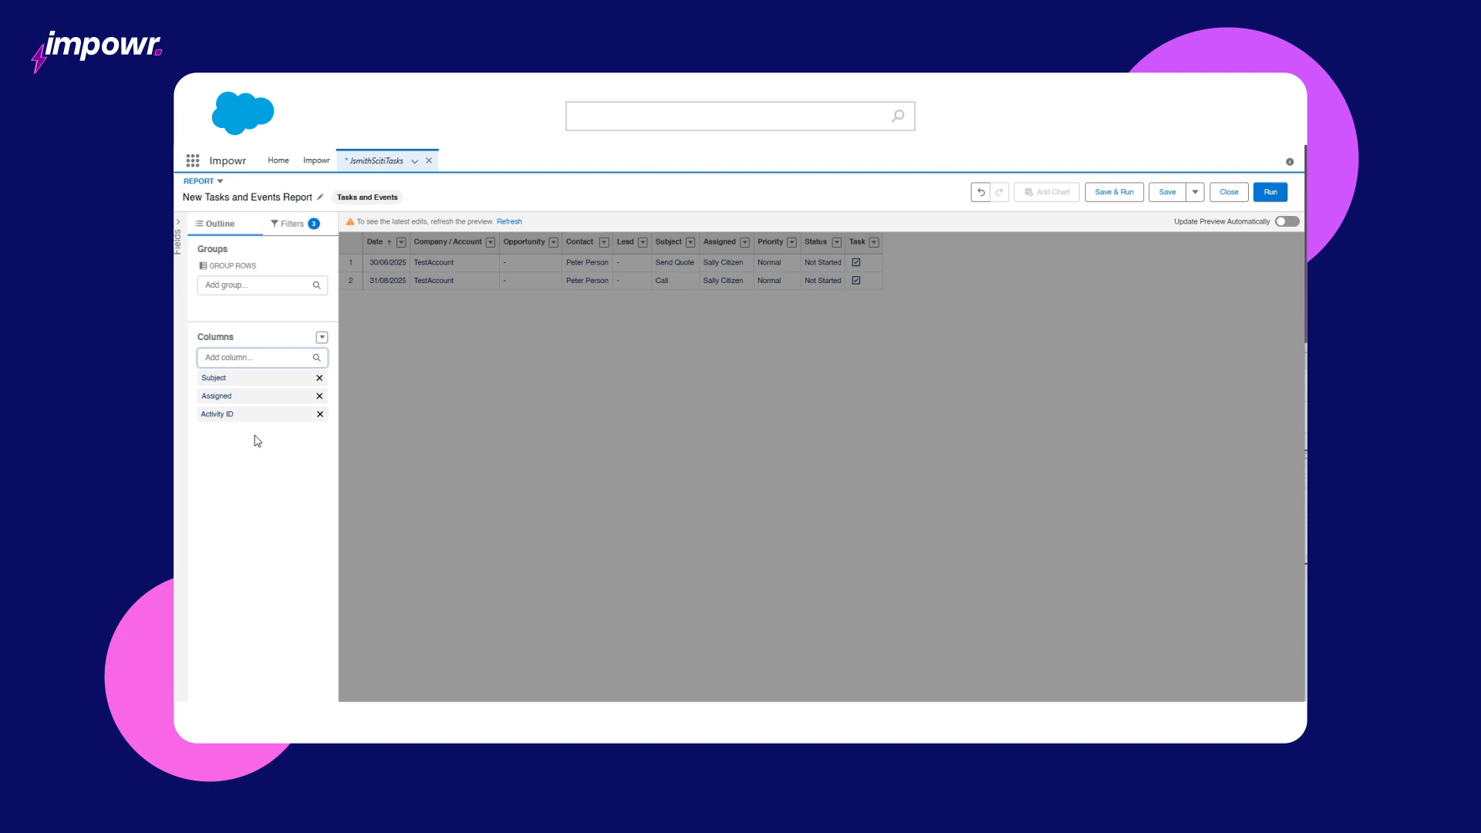
pyautogui.click(249, 358)
pyautogui.write('a')
pyautogui.press('Down')
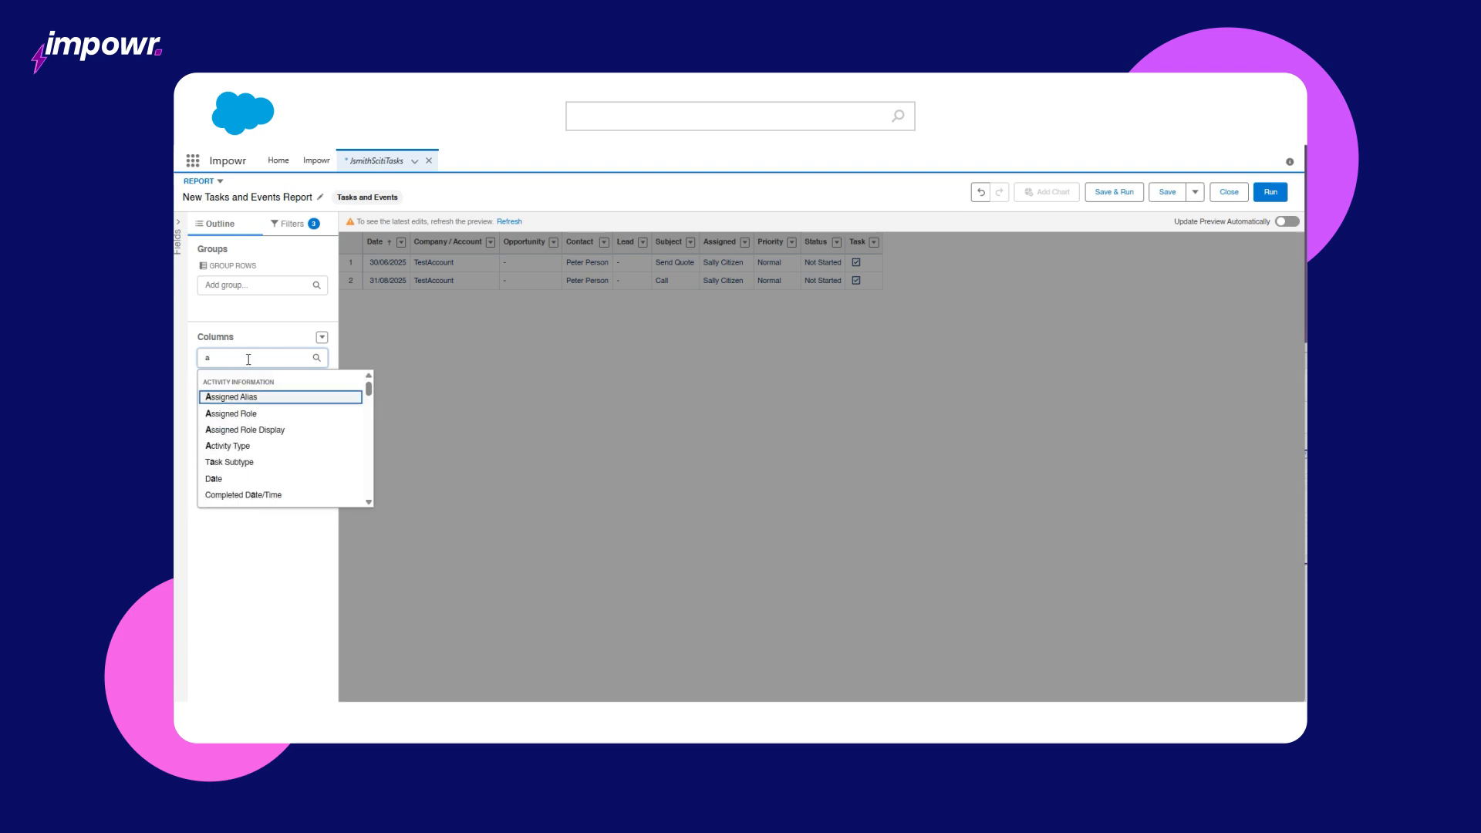
pyautogui.press('Return')
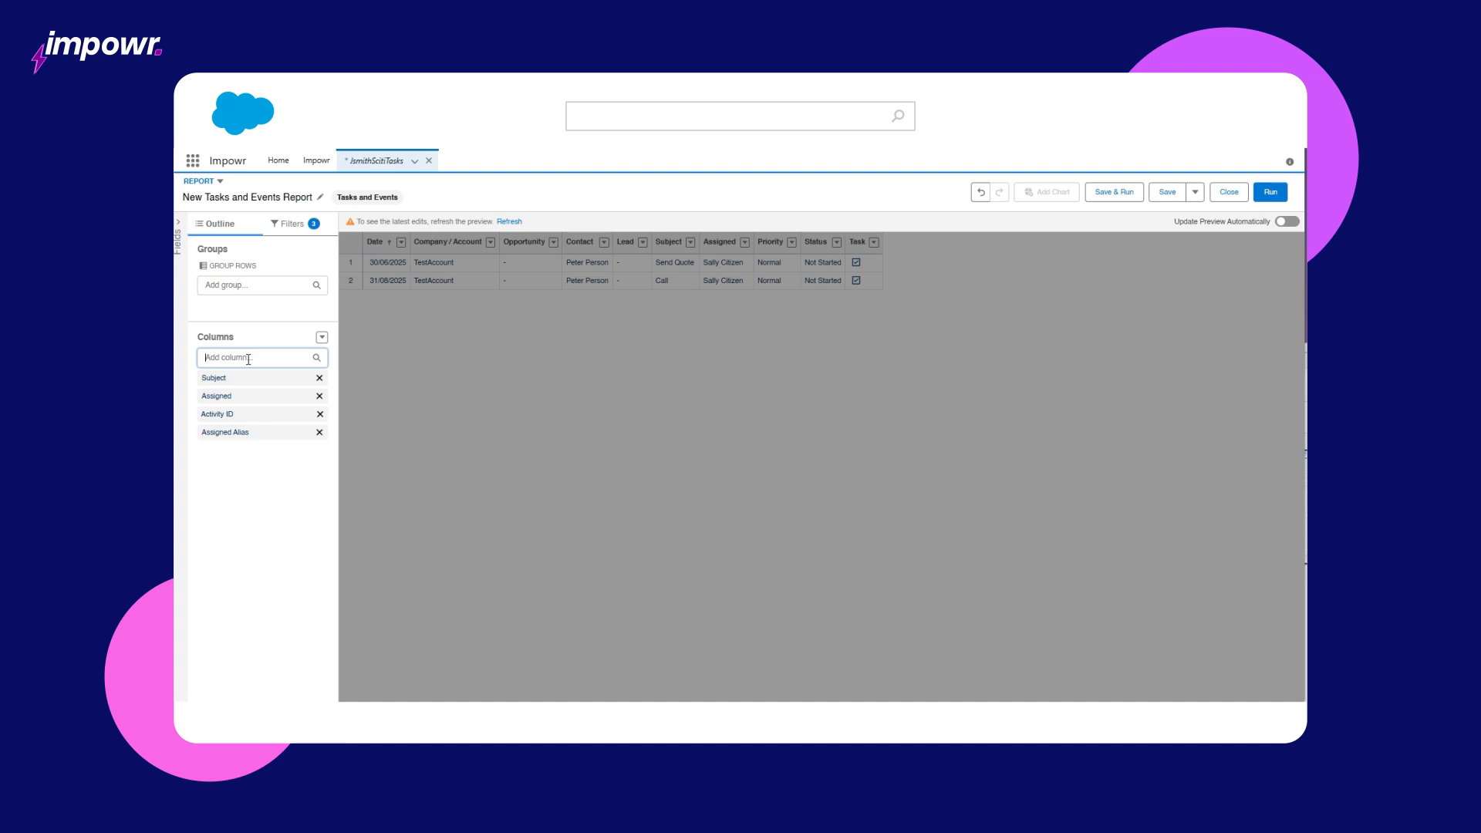
# Step: Set the report's Date filter range to All Time
pyautogui.click(287, 225)
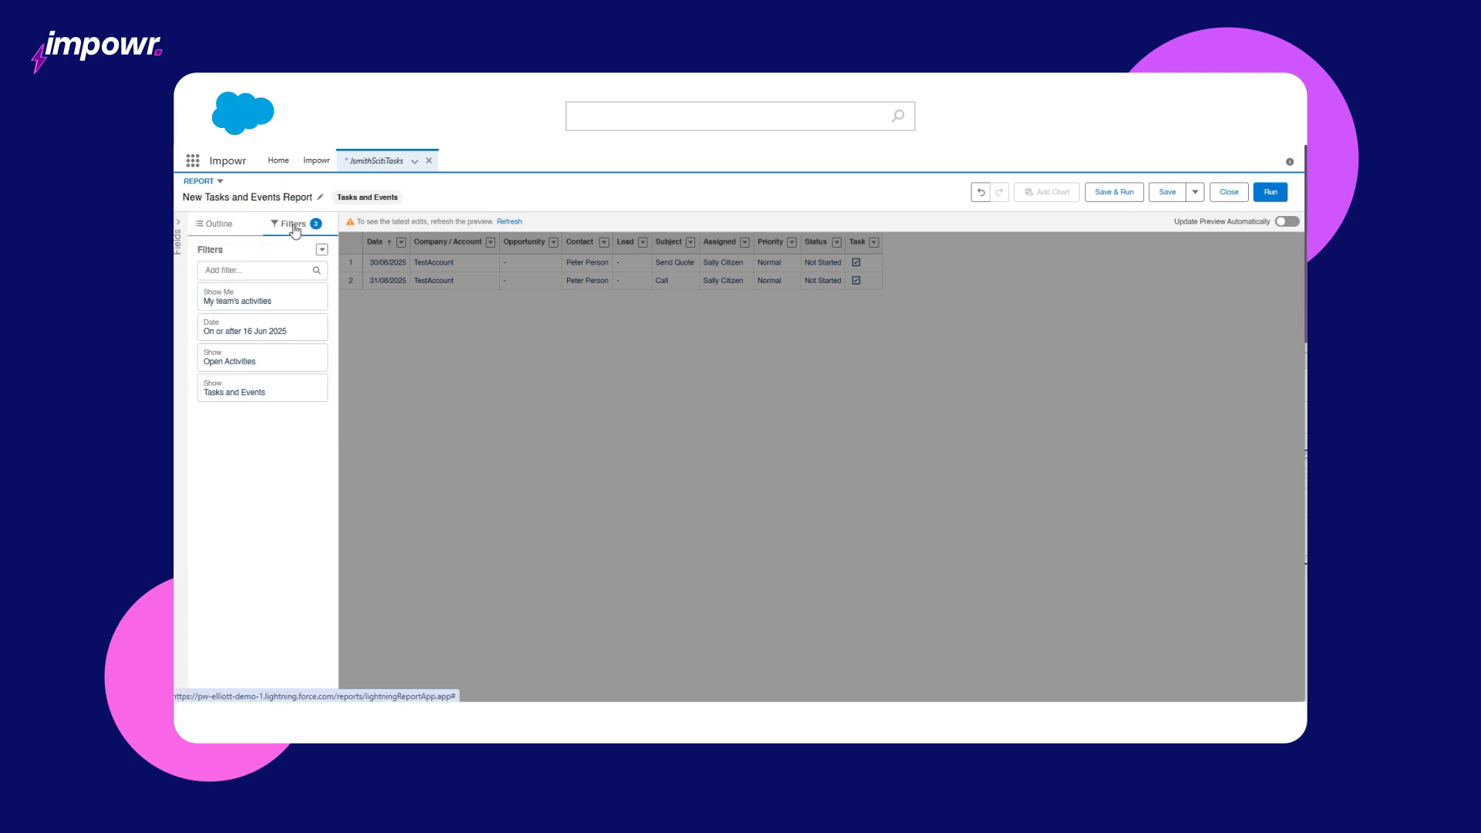
pyautogui.click(283, 328)
pyautogui.click(373, 320)
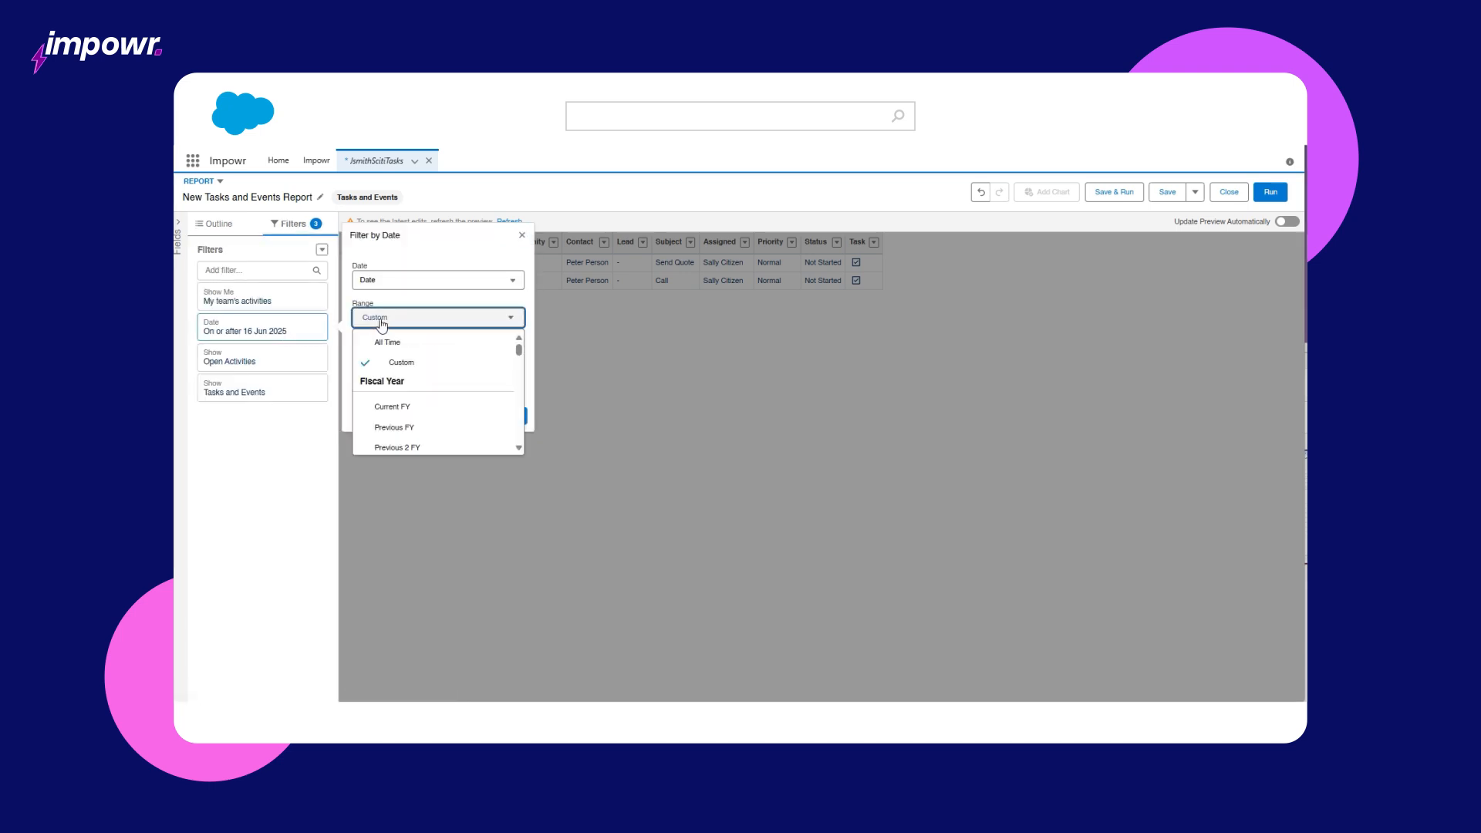
pyautogui.click(417, 340)
pyautogui.click(509, 364)
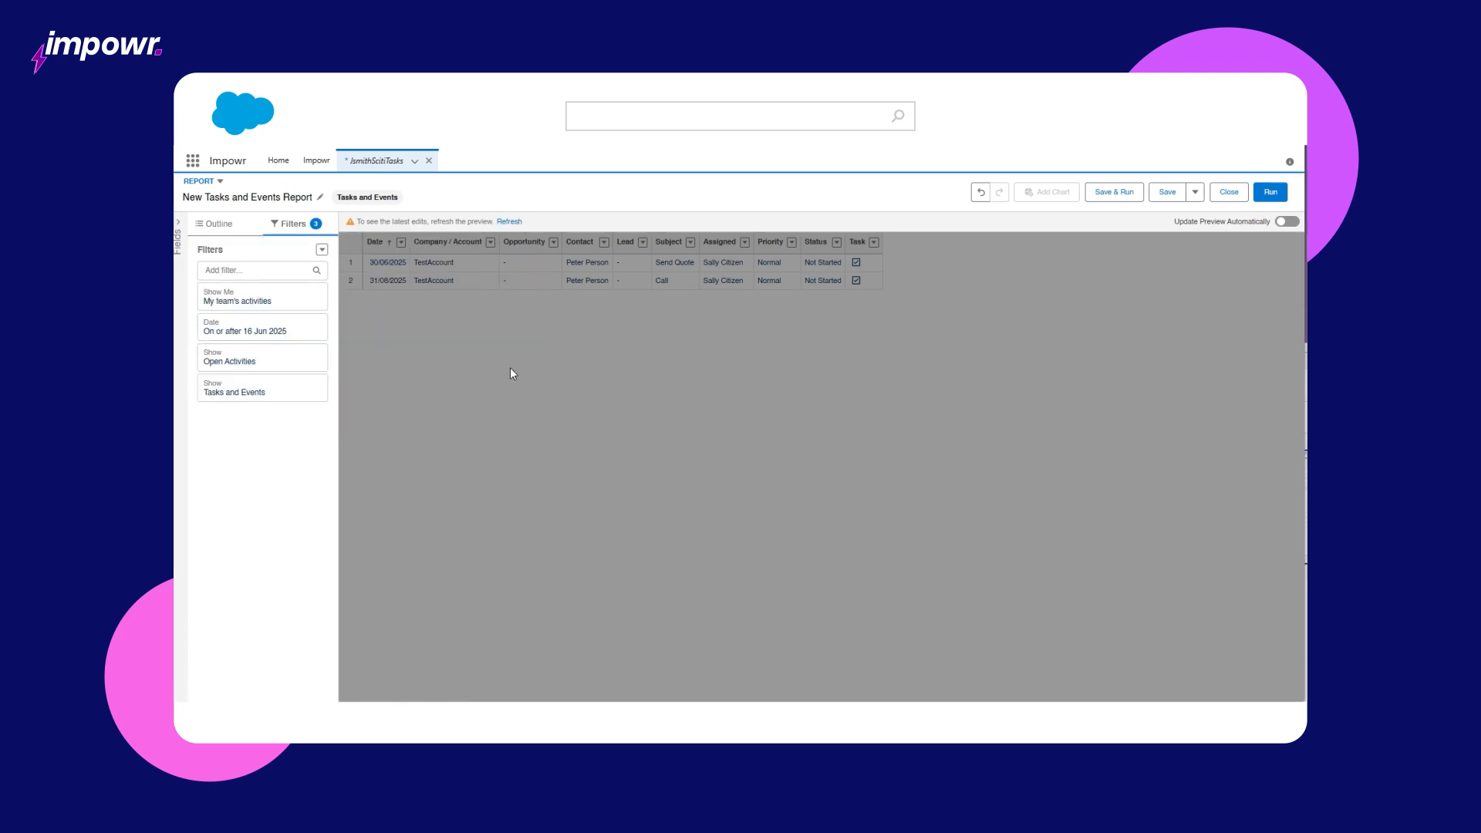
# Step: Add an Assigned Alias equals filter listing the two users' aliases
pyautogui.click(258, 270)
pyautogui.write('ass')
pyautogui.click(272, 327)
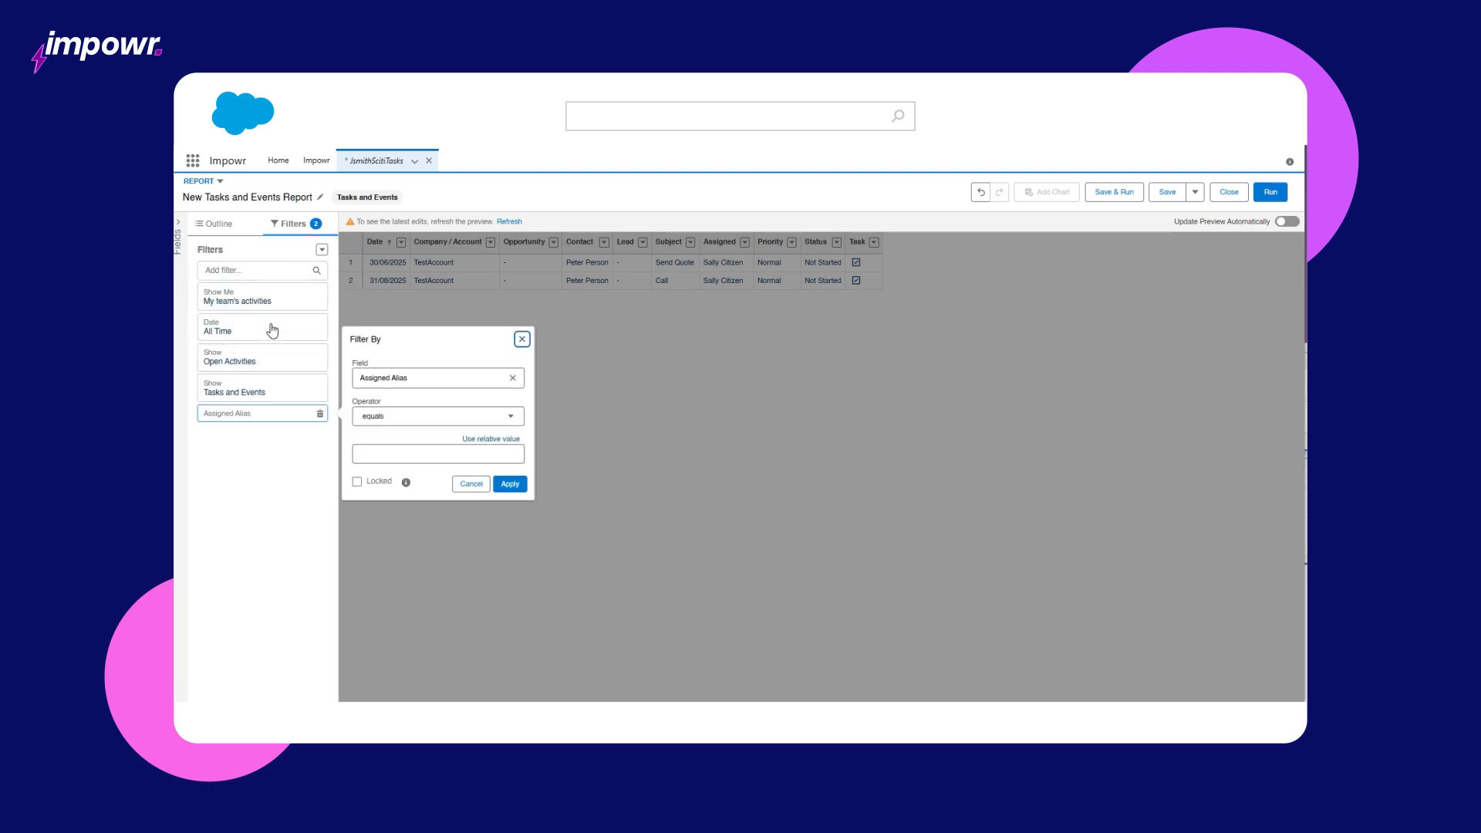
pyautogui.click(379, 454)
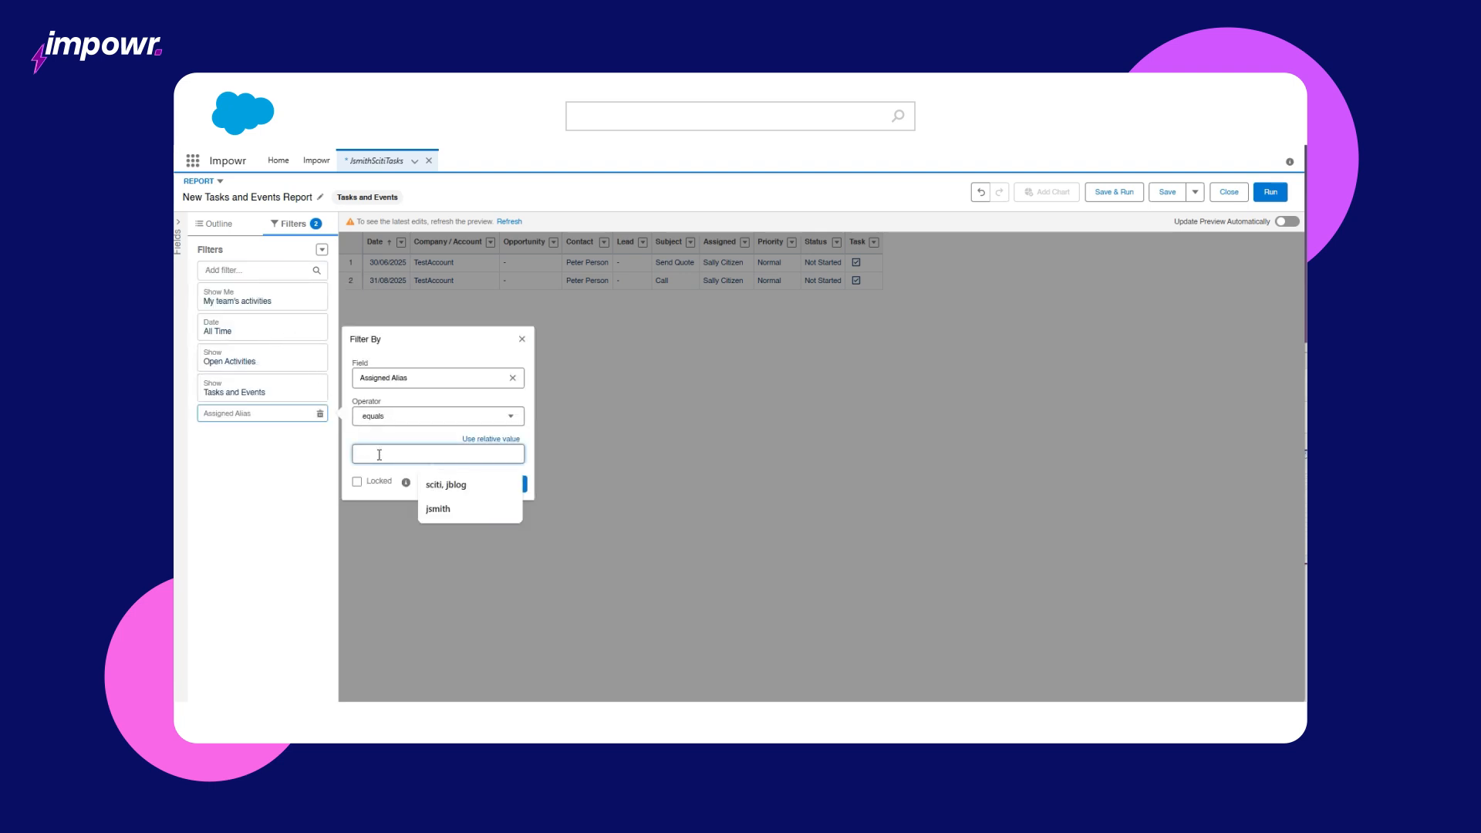
pyautogui.write('sciti')
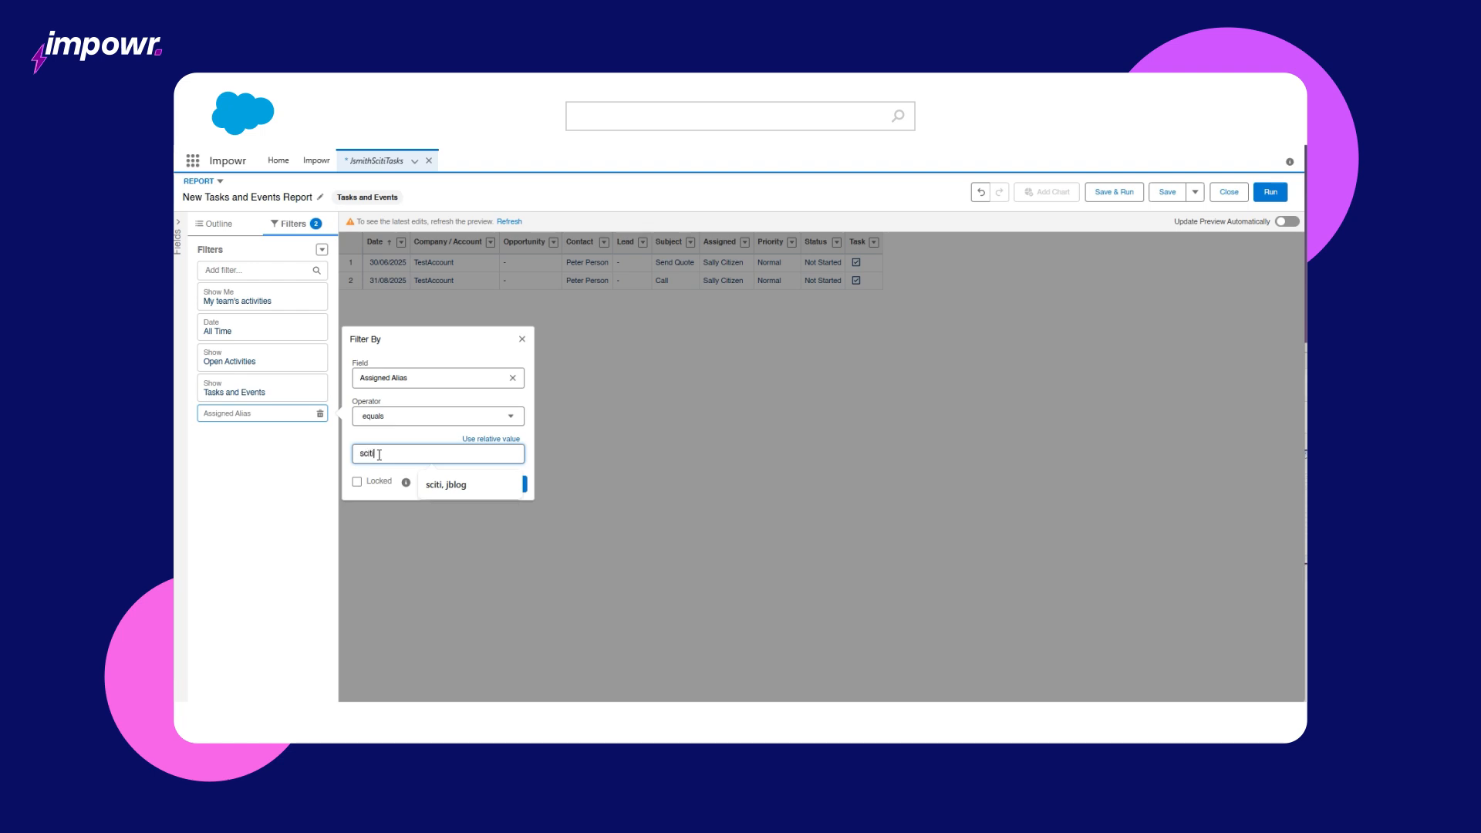
pyautogui.write(', jbloggs')
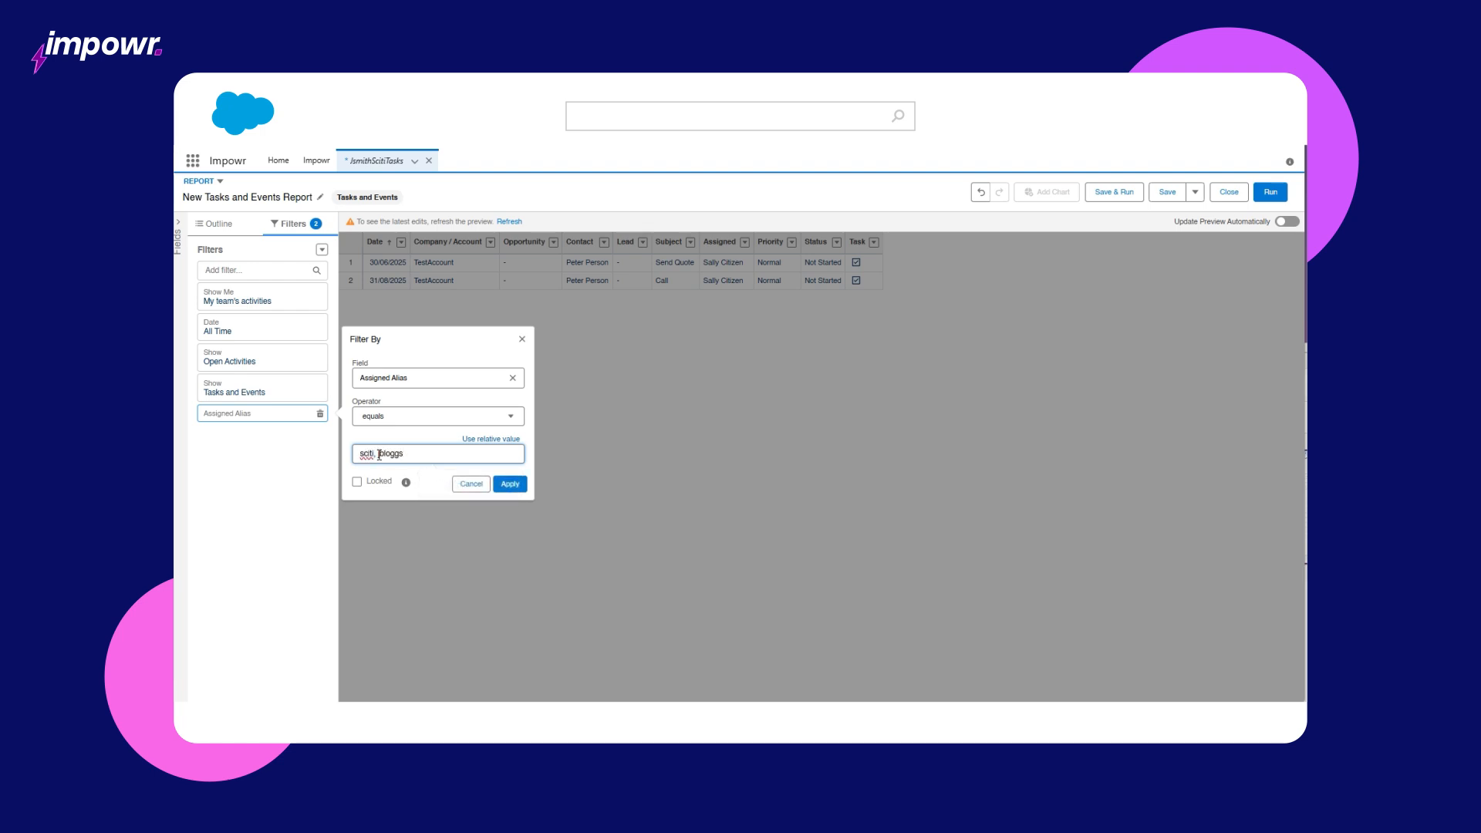
pyautogui.click(517, 484)
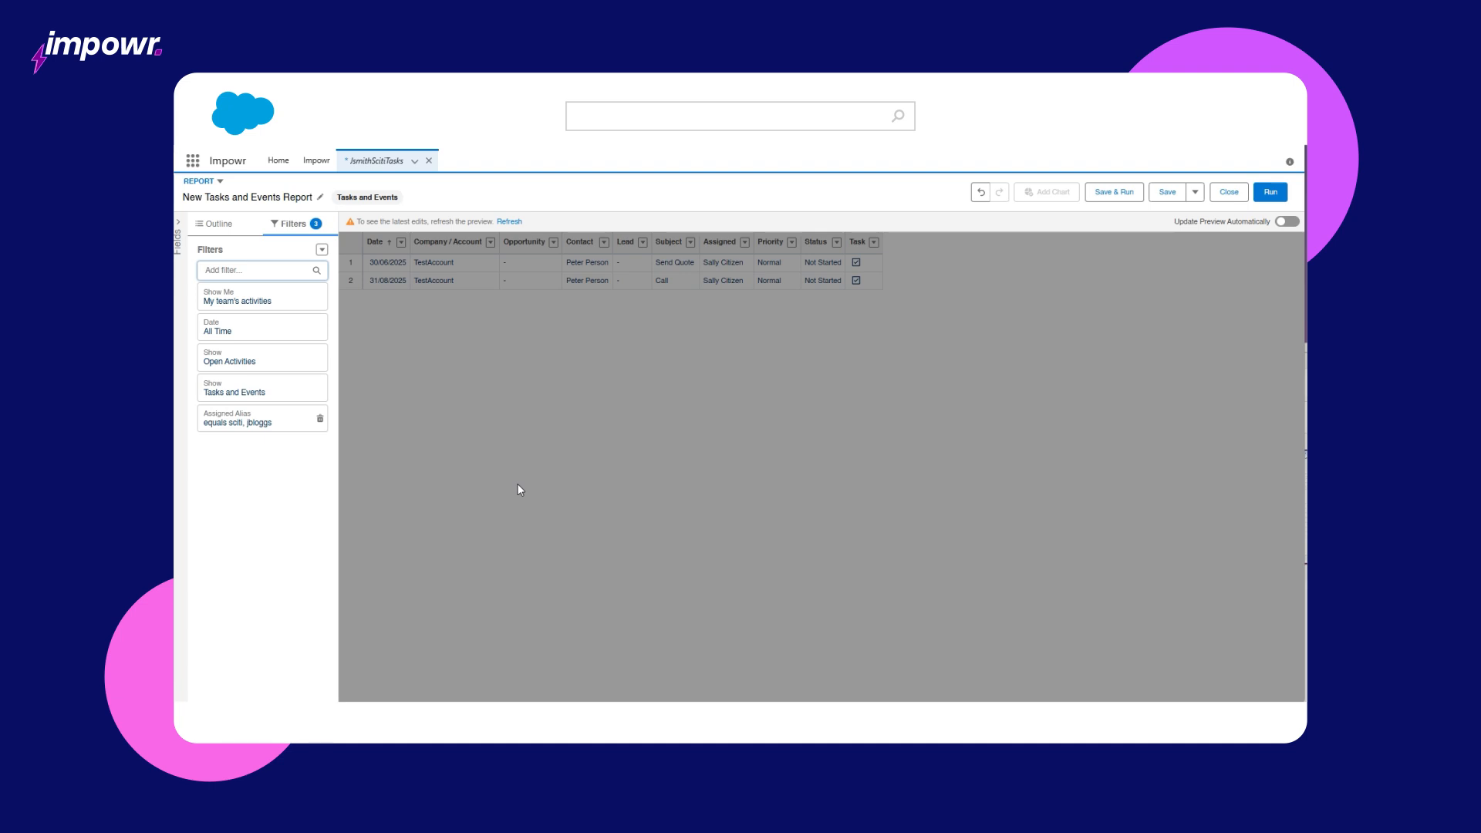
# Step: Run the report and save it to Private Reports under a name for both users' tasks
pyautogui.click(1269, 192)
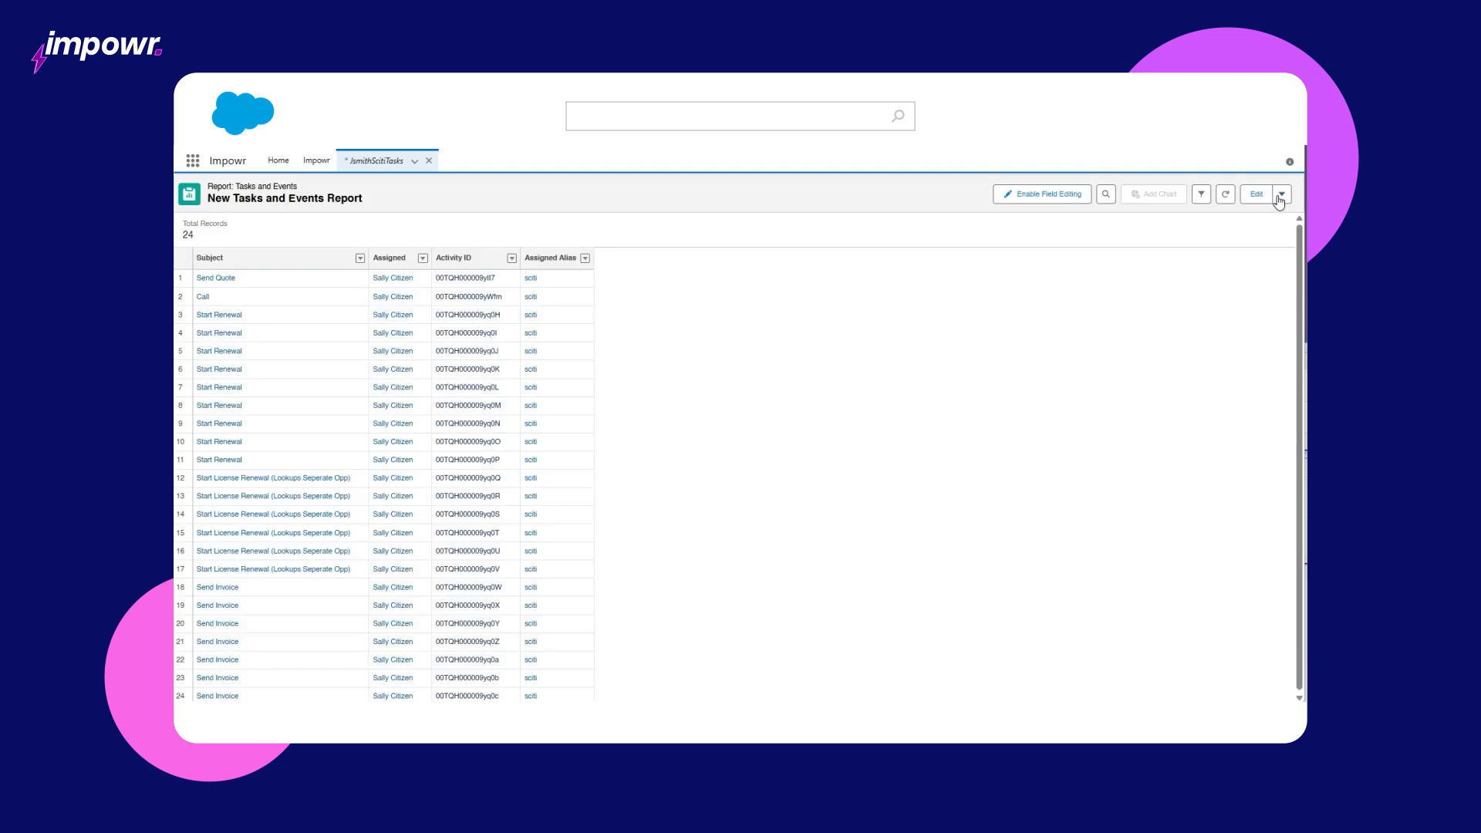
pyautogui.click(1279, 195)
pyautogui.click(1260, 223)
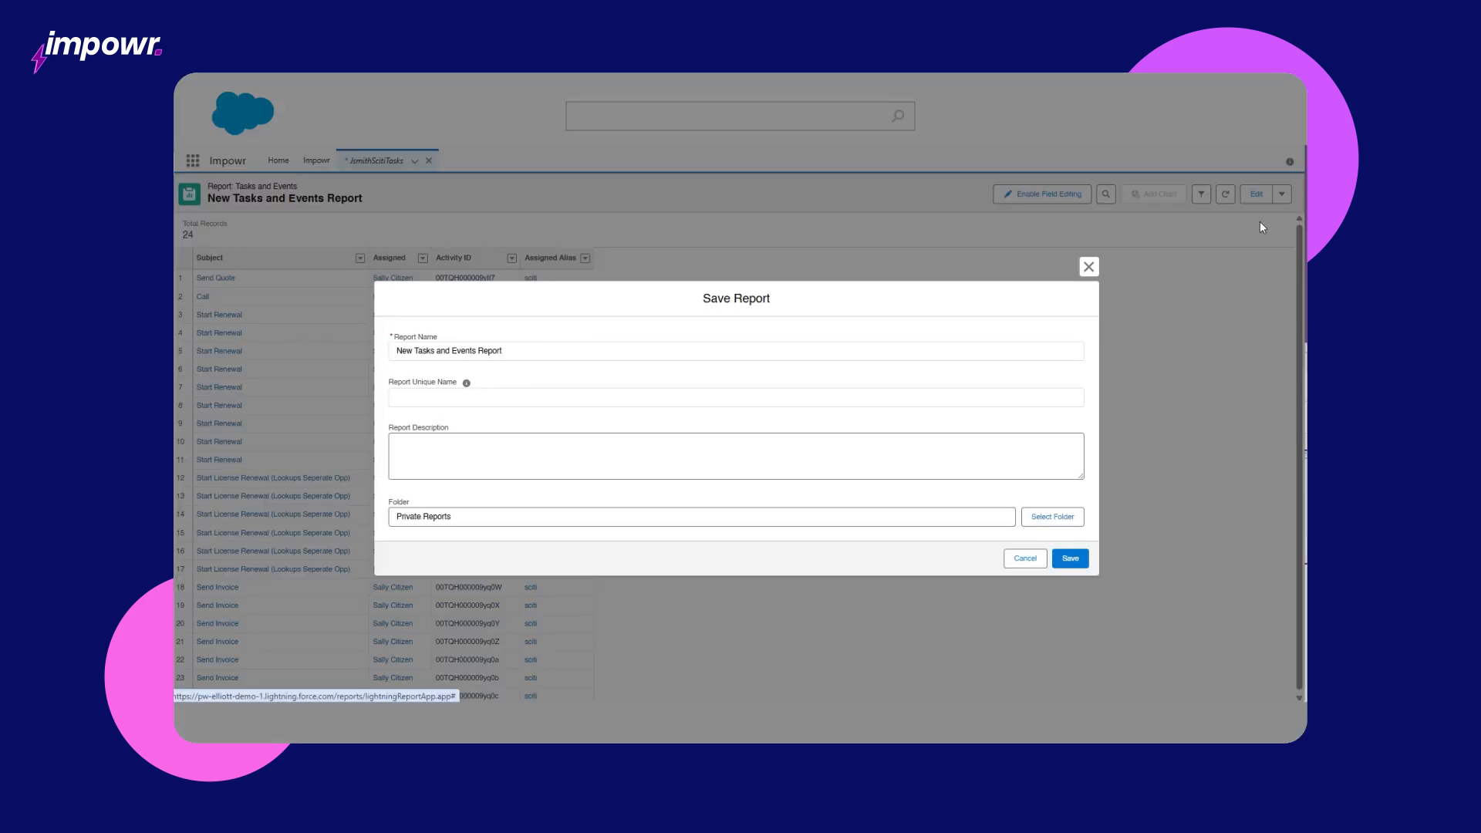
pyautogui.tripleClick(866, 348)
pyautogui.write('Sally Citizen & Jo Bloggs Tasks')
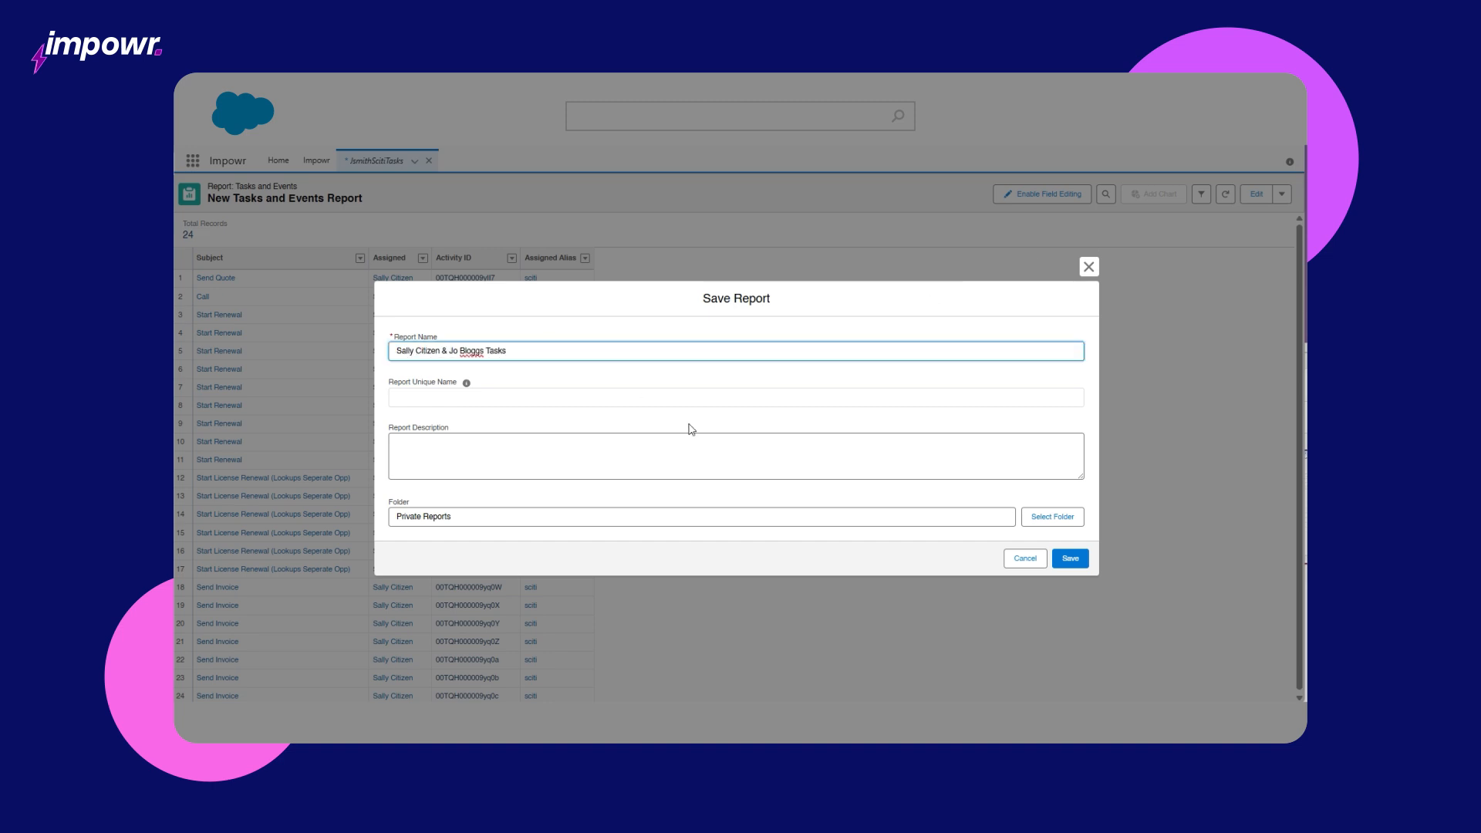
pyautogui.click(1071, 557)
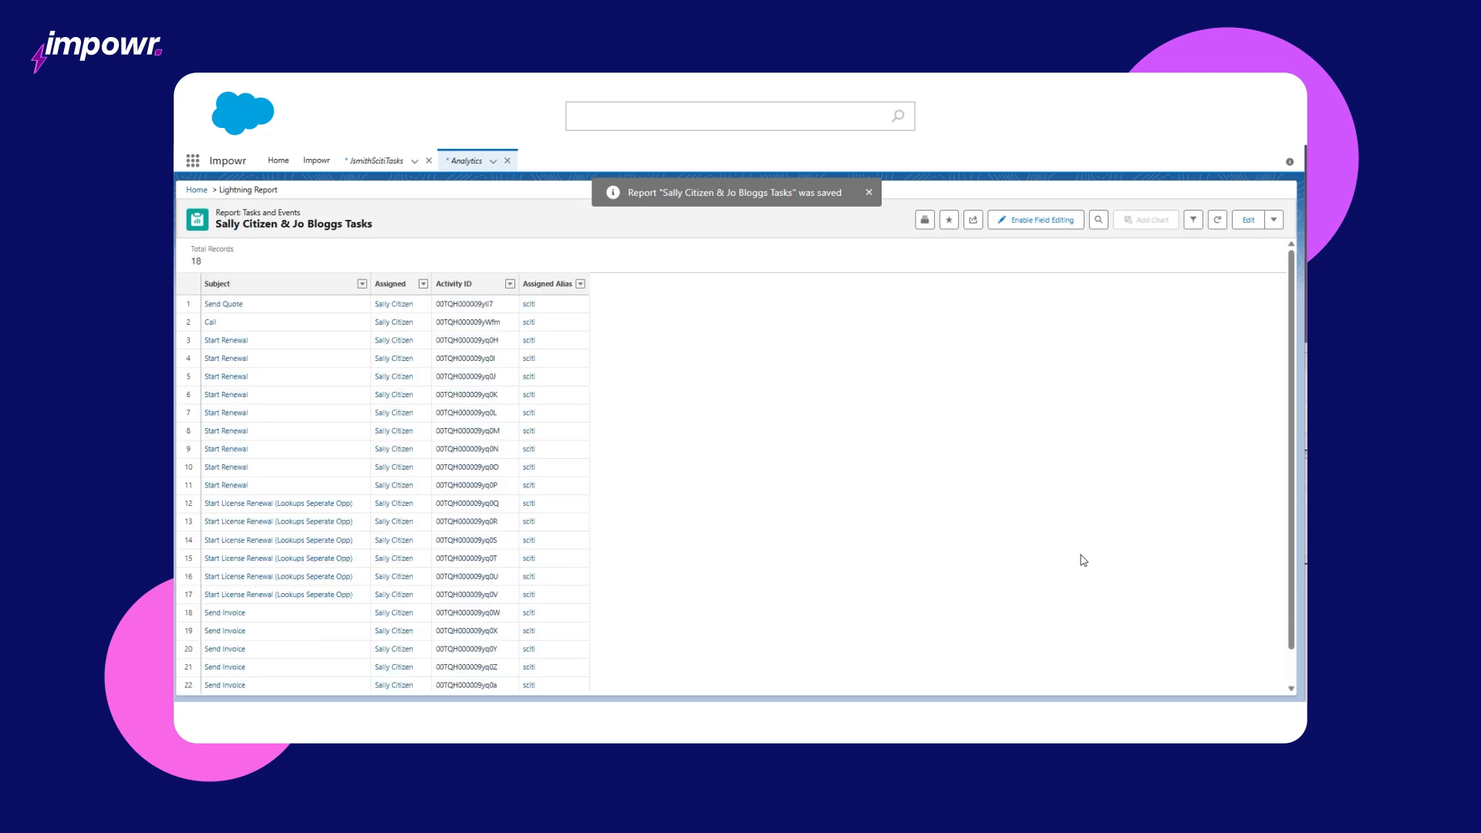
# Step: Export the report as Details Only in Excel Format .xlsx
pyautogui.click(1273, 220)
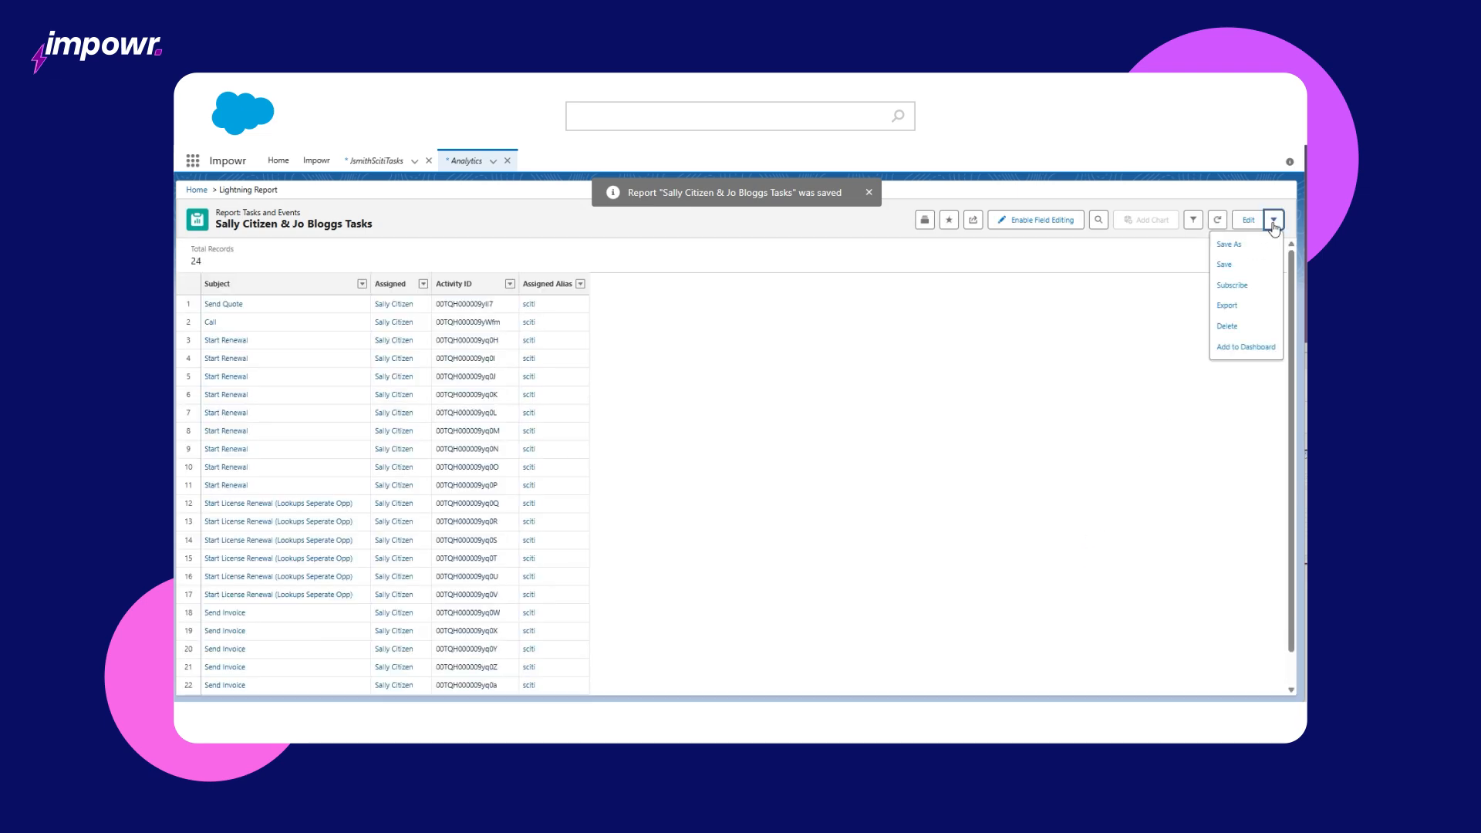
pyautogui.click(1228, 305)
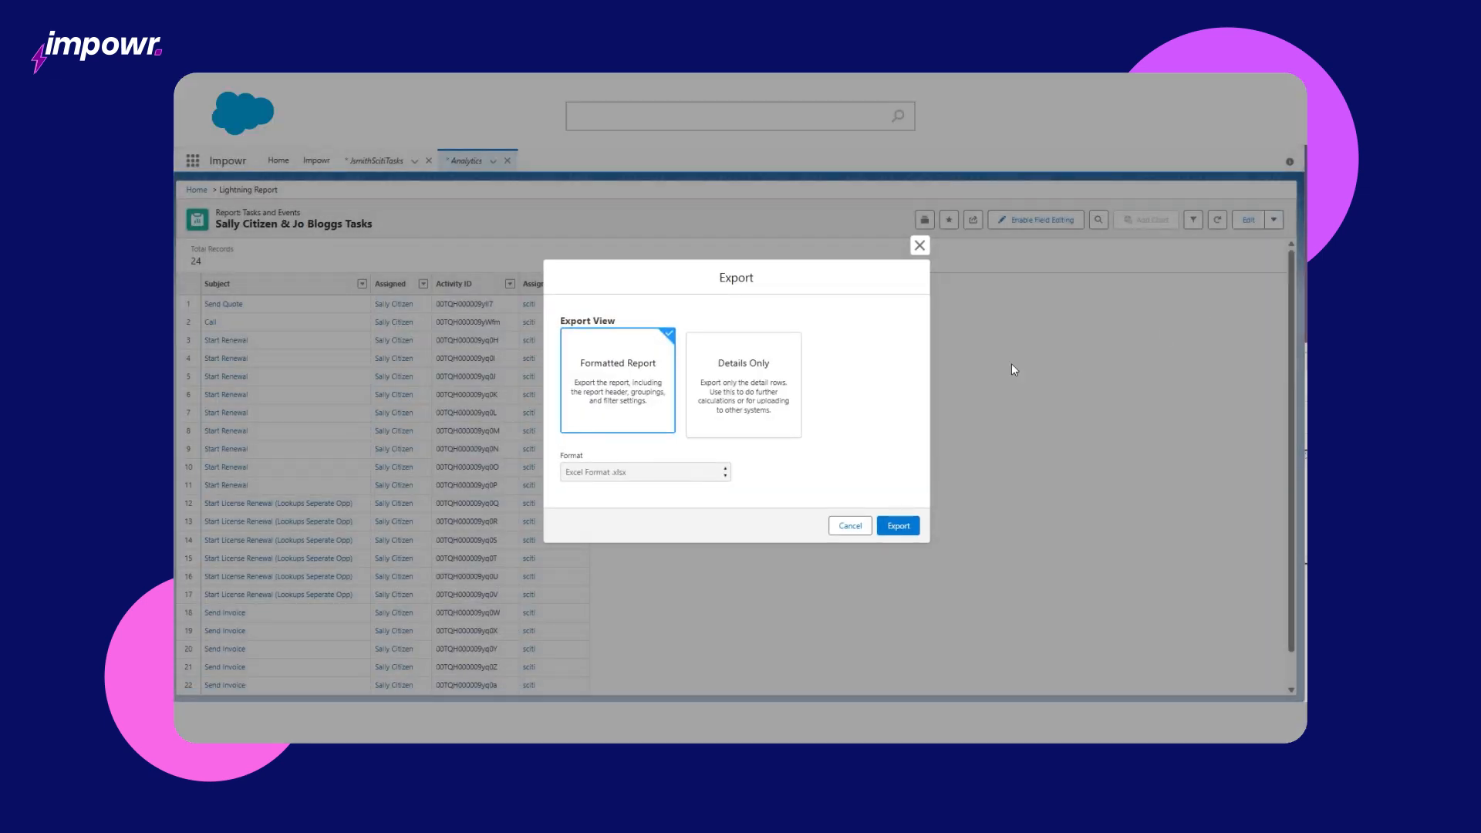
pyautogui.click(744, 406)
pyautogui.click(693, 478)
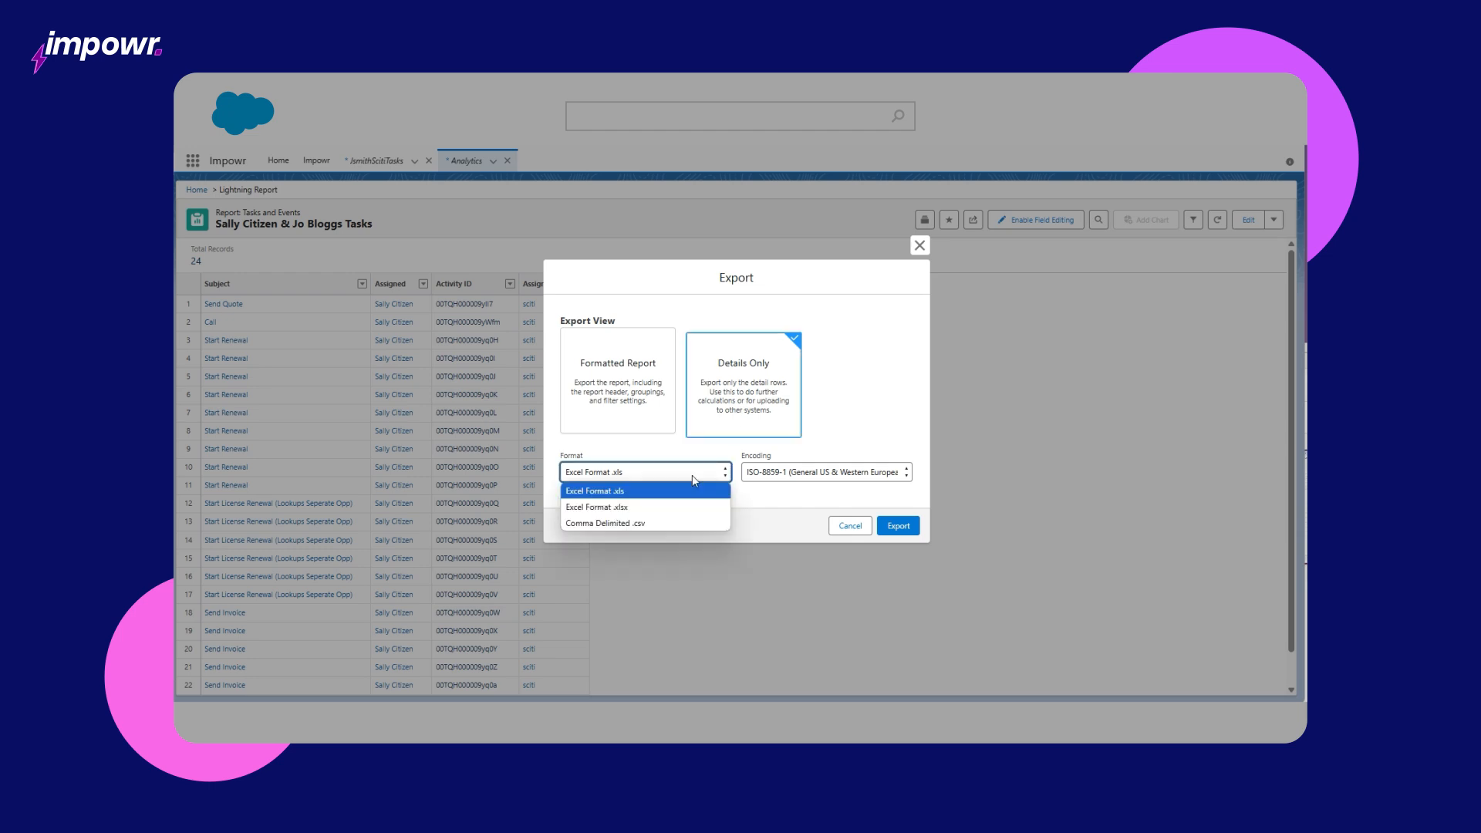
pyautogui.click(679, 505)
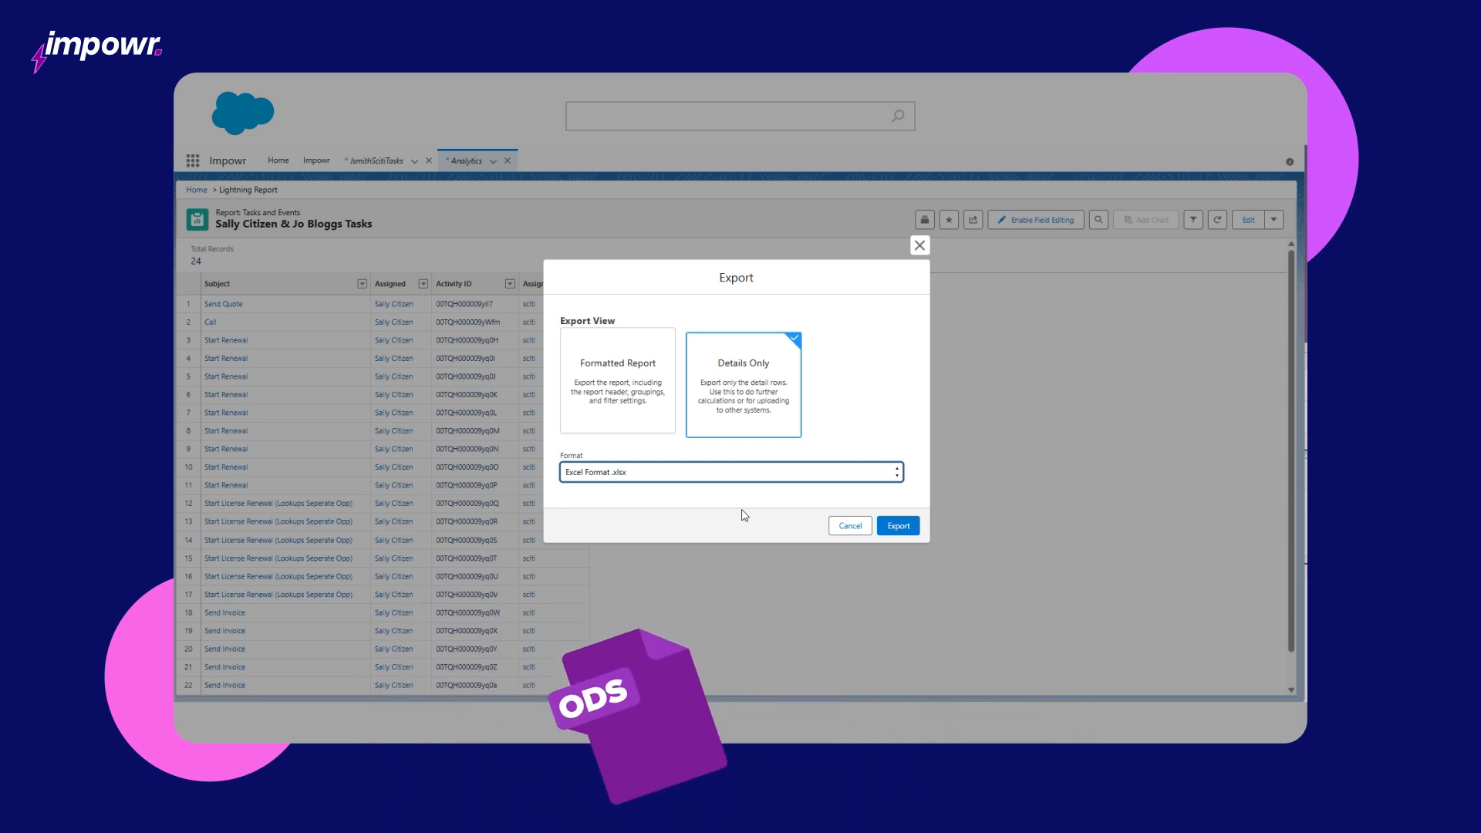
pyautogui.click(899, 526)
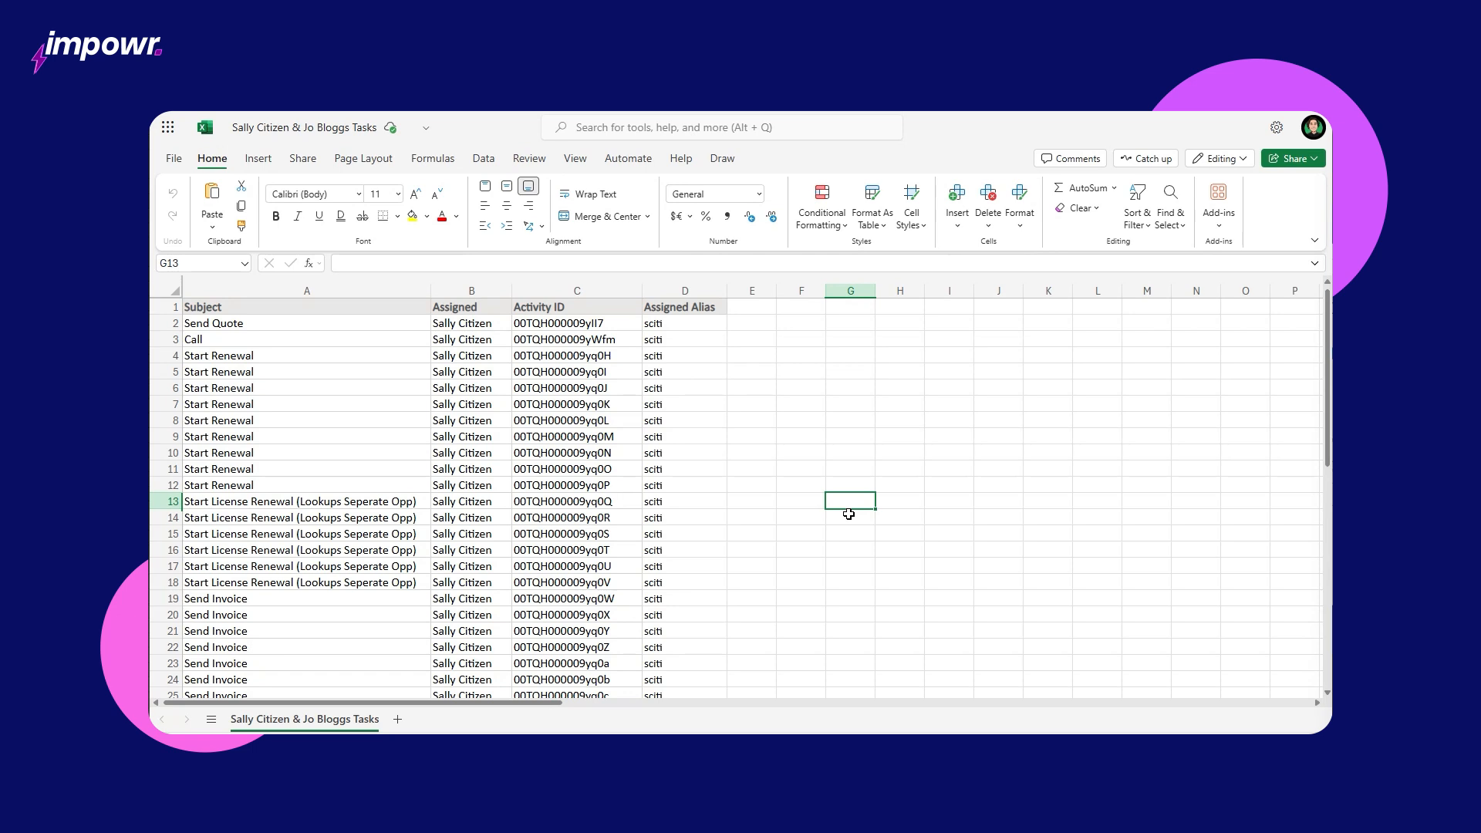
# Step: Duplicate the exported worksheet and rename the copy 'Tasks Reassign New Users'
pyautogui.rightClick(333, 721)
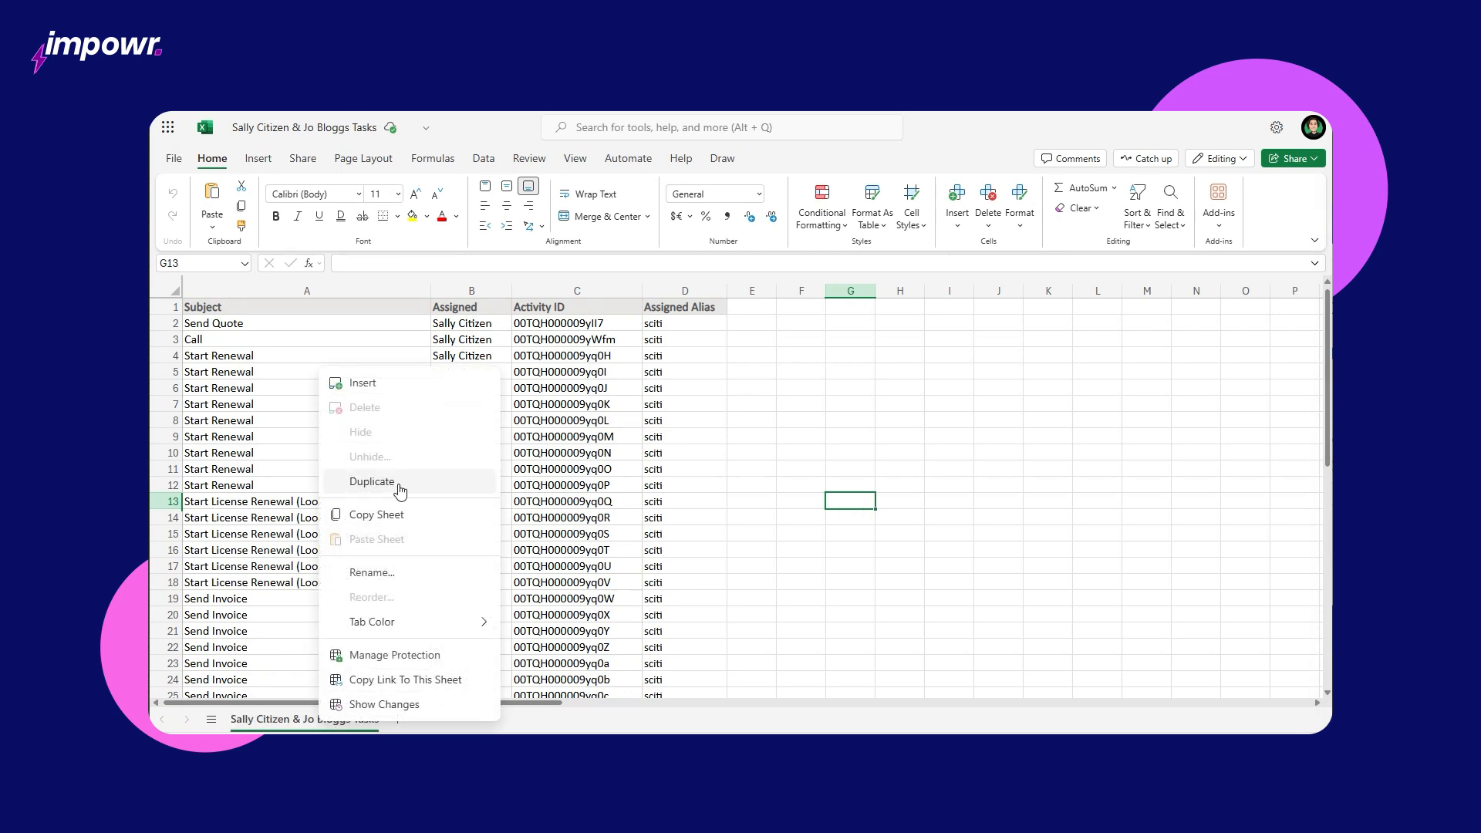
pyautogui.click(400, 483)
pyautogui.rightClick(305, 718)
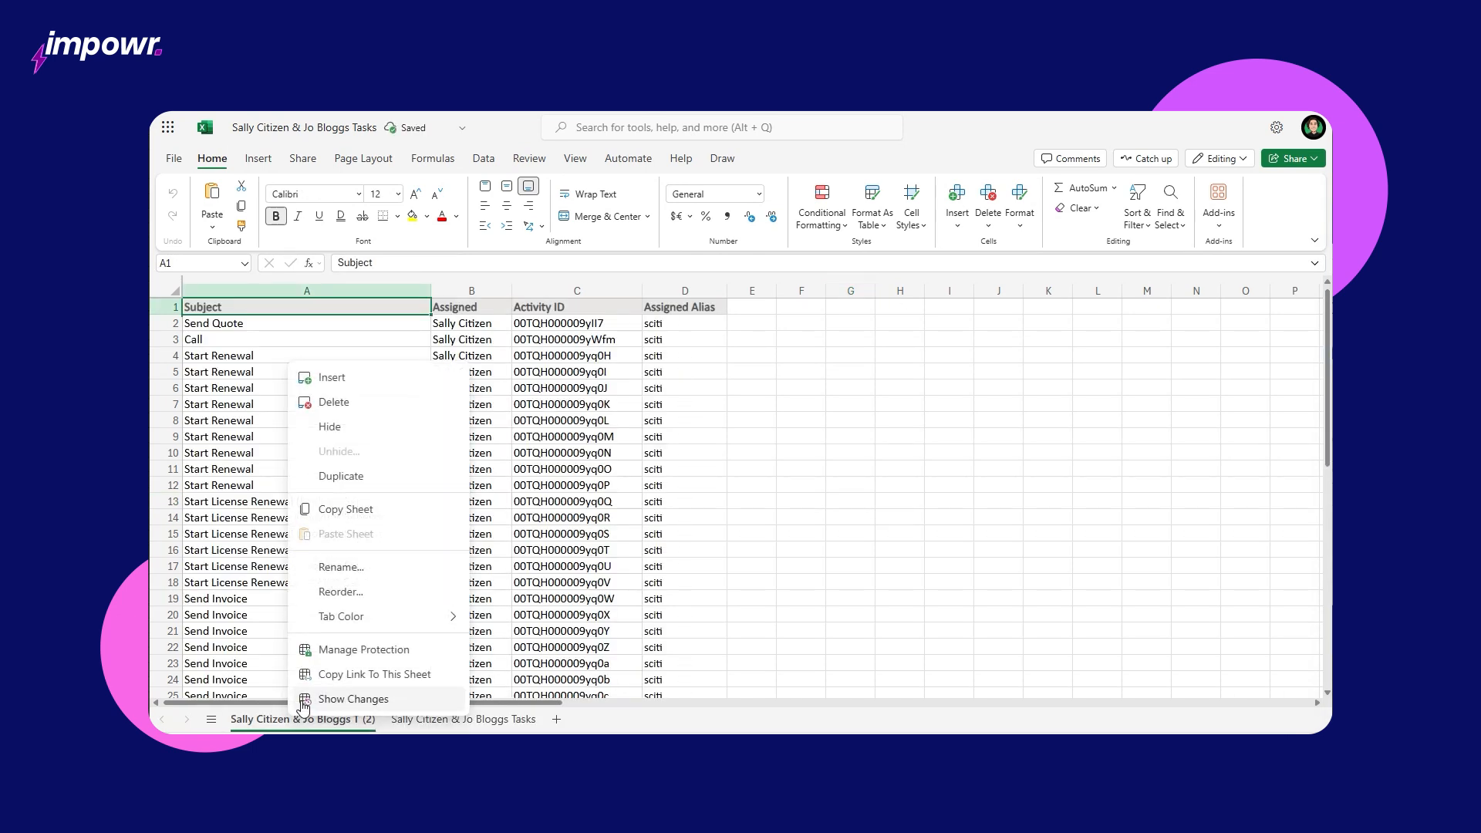
pyautogui.click(341, 567)
pyautogui.doubleClick(594, 429)
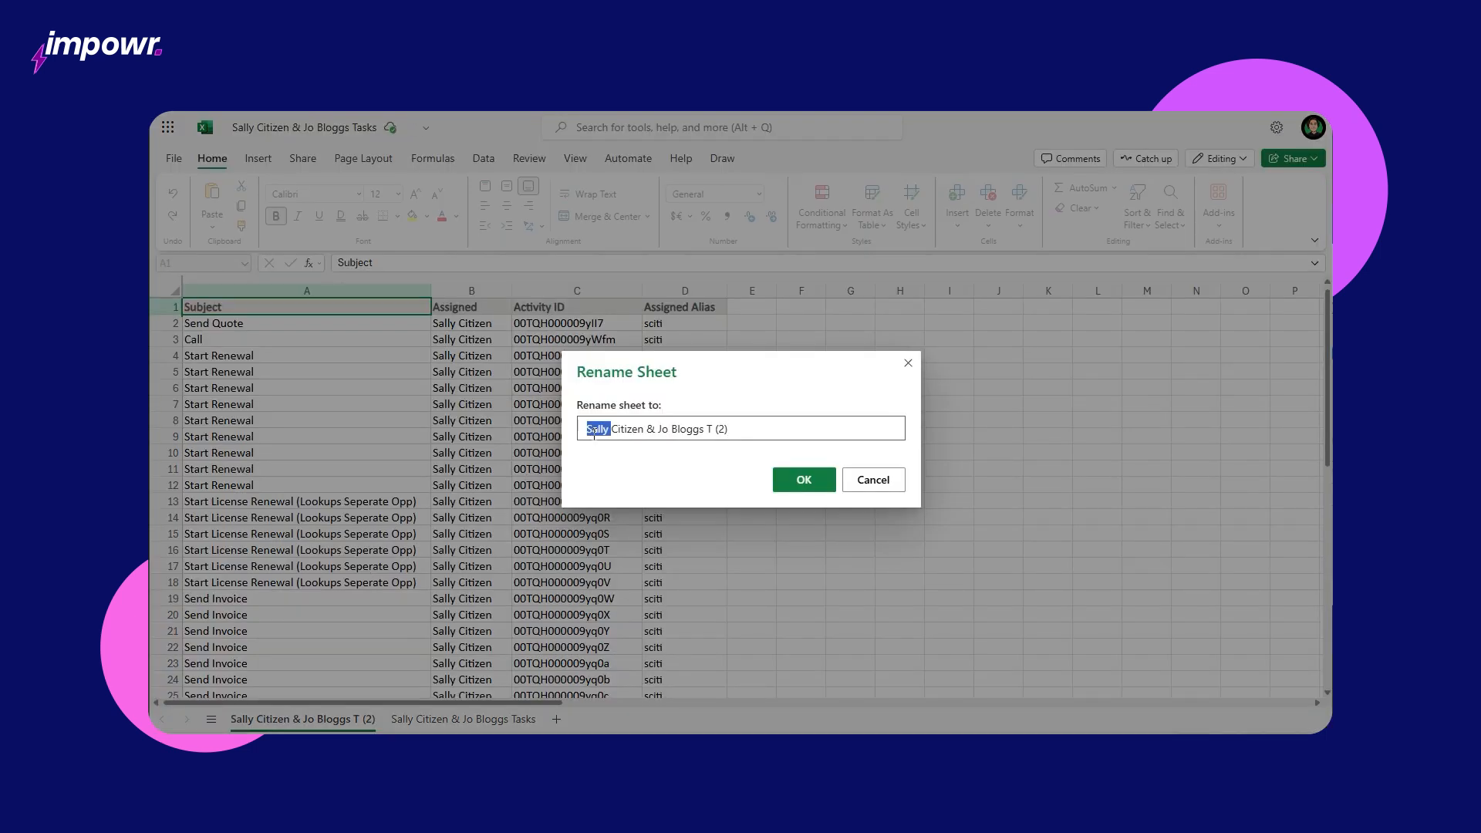
pyautogui.tripleClick(594, 428)
pyautogui.write('Tasks Reassign New Users')
pyautogui.press('Return')
pyautogui.click(756, 307)
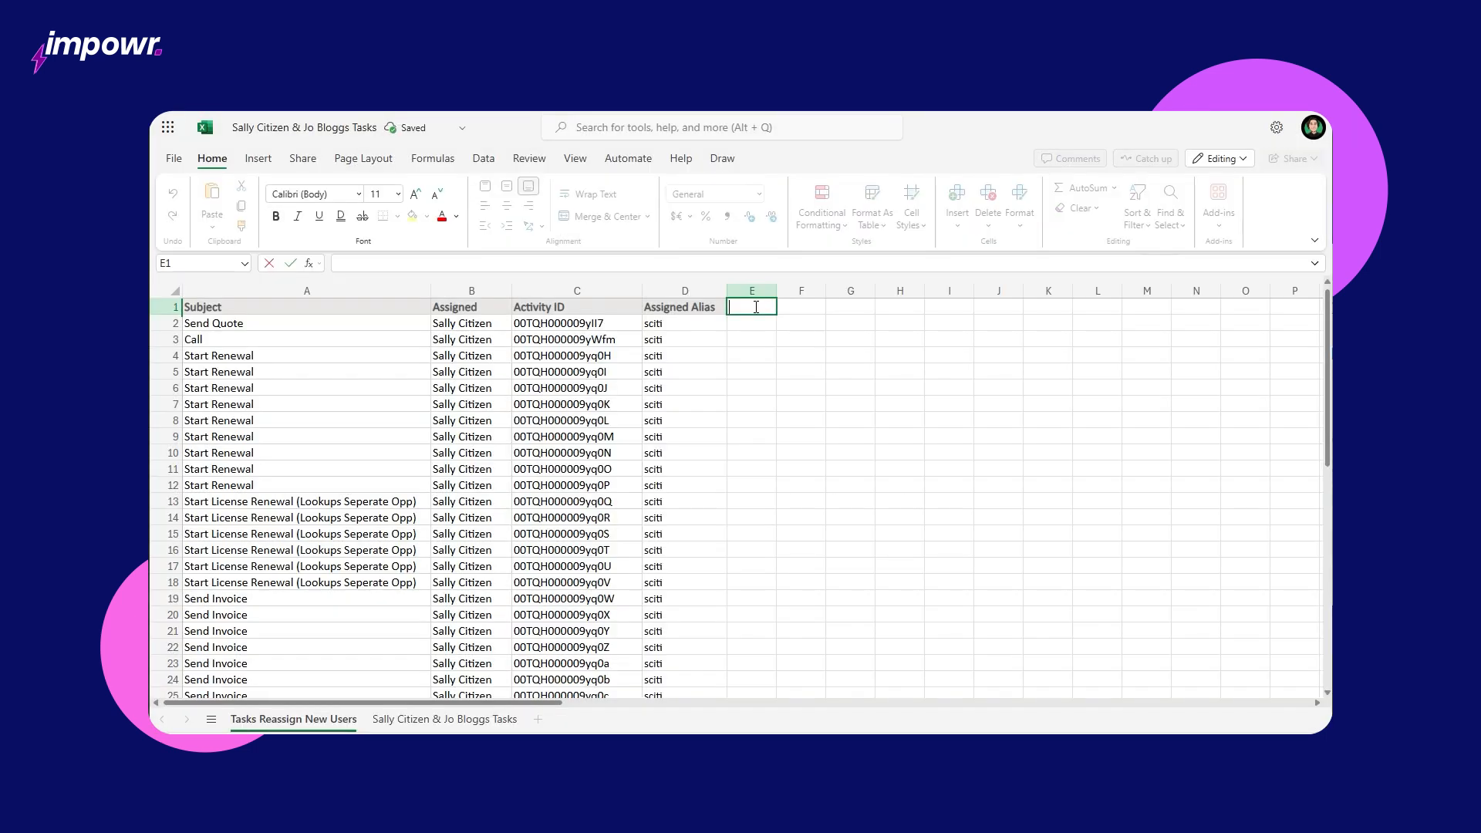
# Step: Add a widened 'New Username' column E and fill rows 2–25 with the first new user's e-mail
pyautogui.write('New Username')
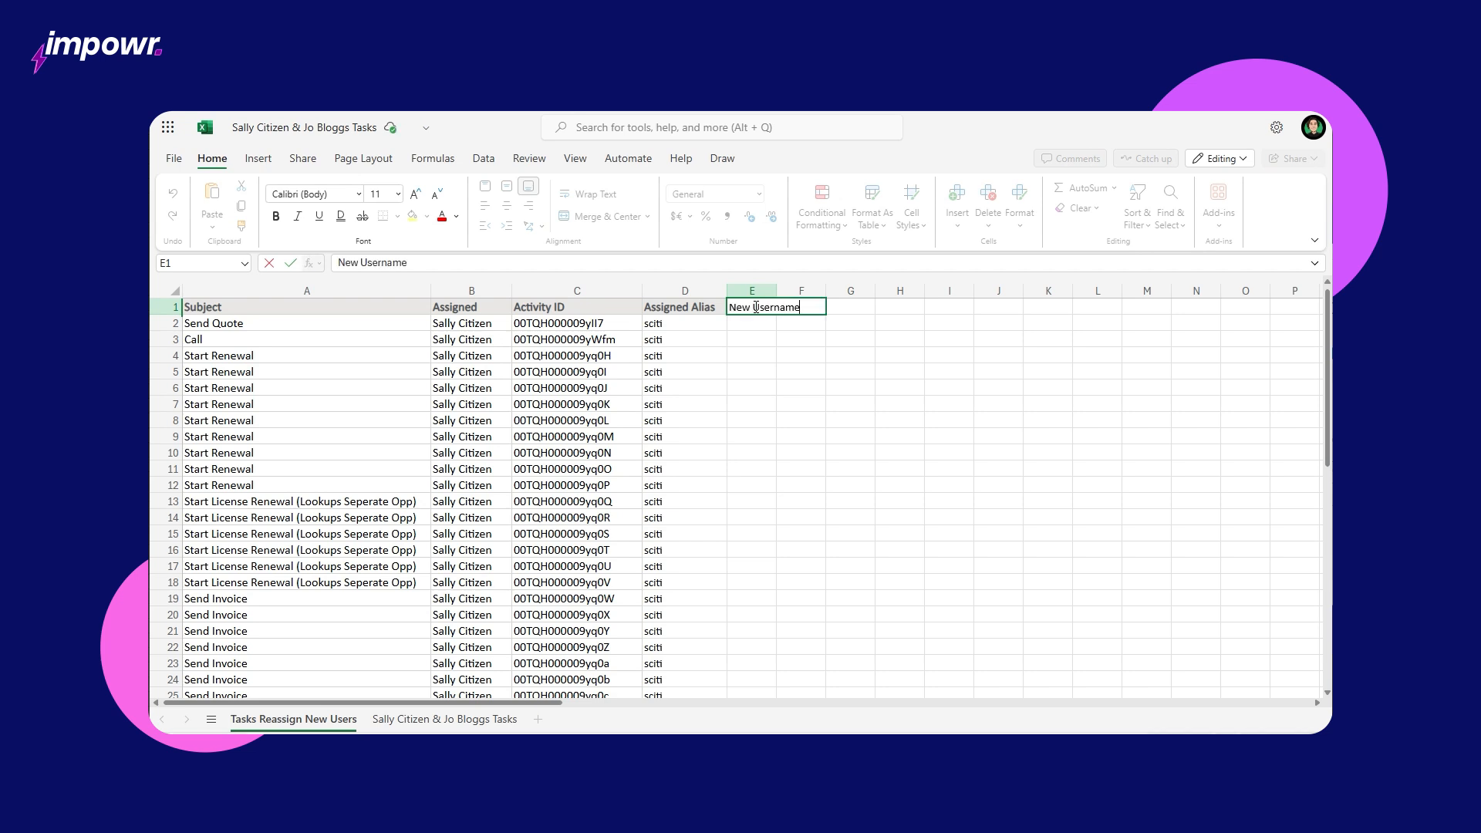
pyautogui.press('Return')
pyautogui.moveTo(776, 291); pyautogui.dragTo(904, 294)
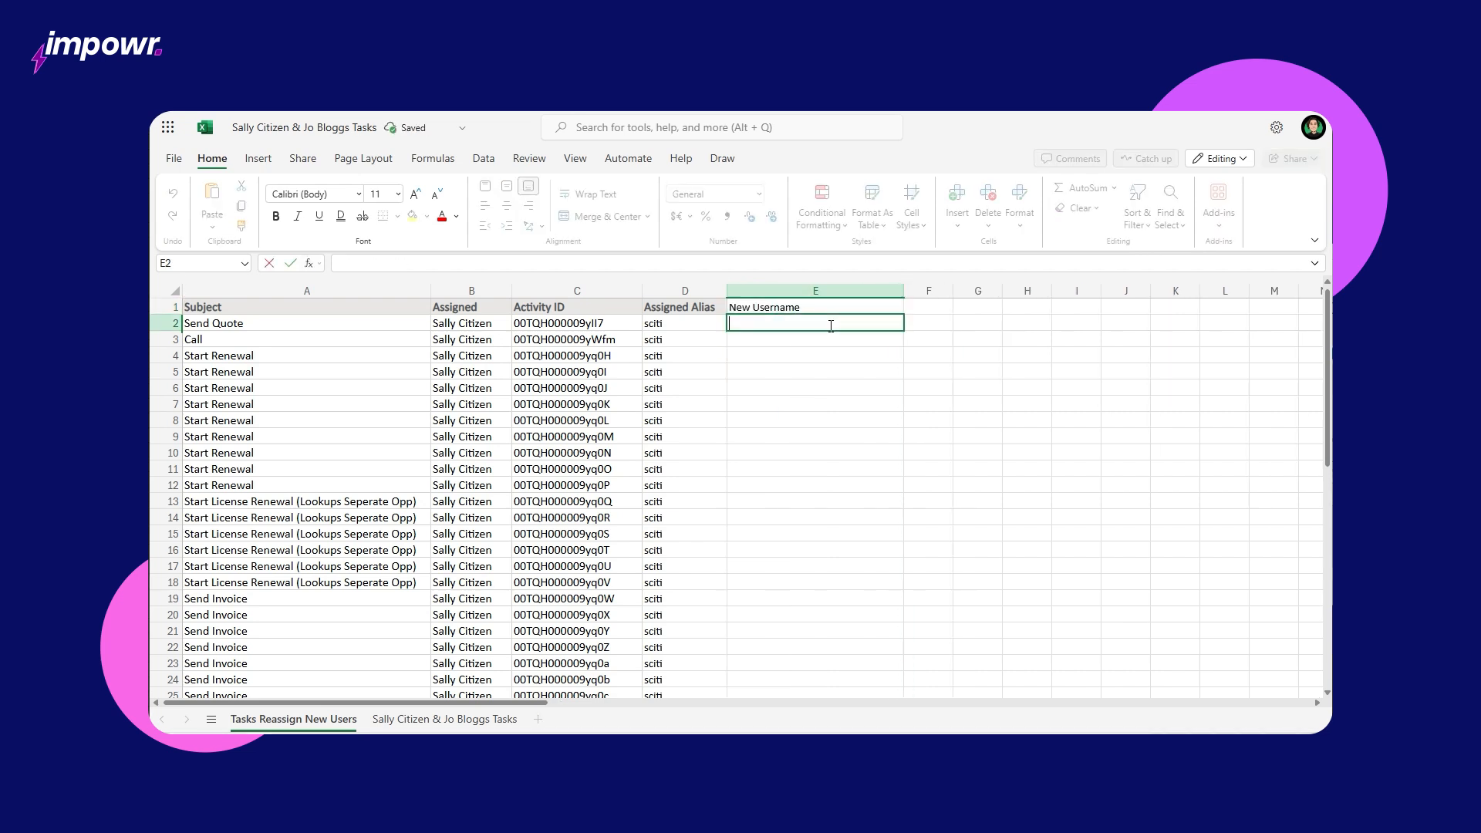
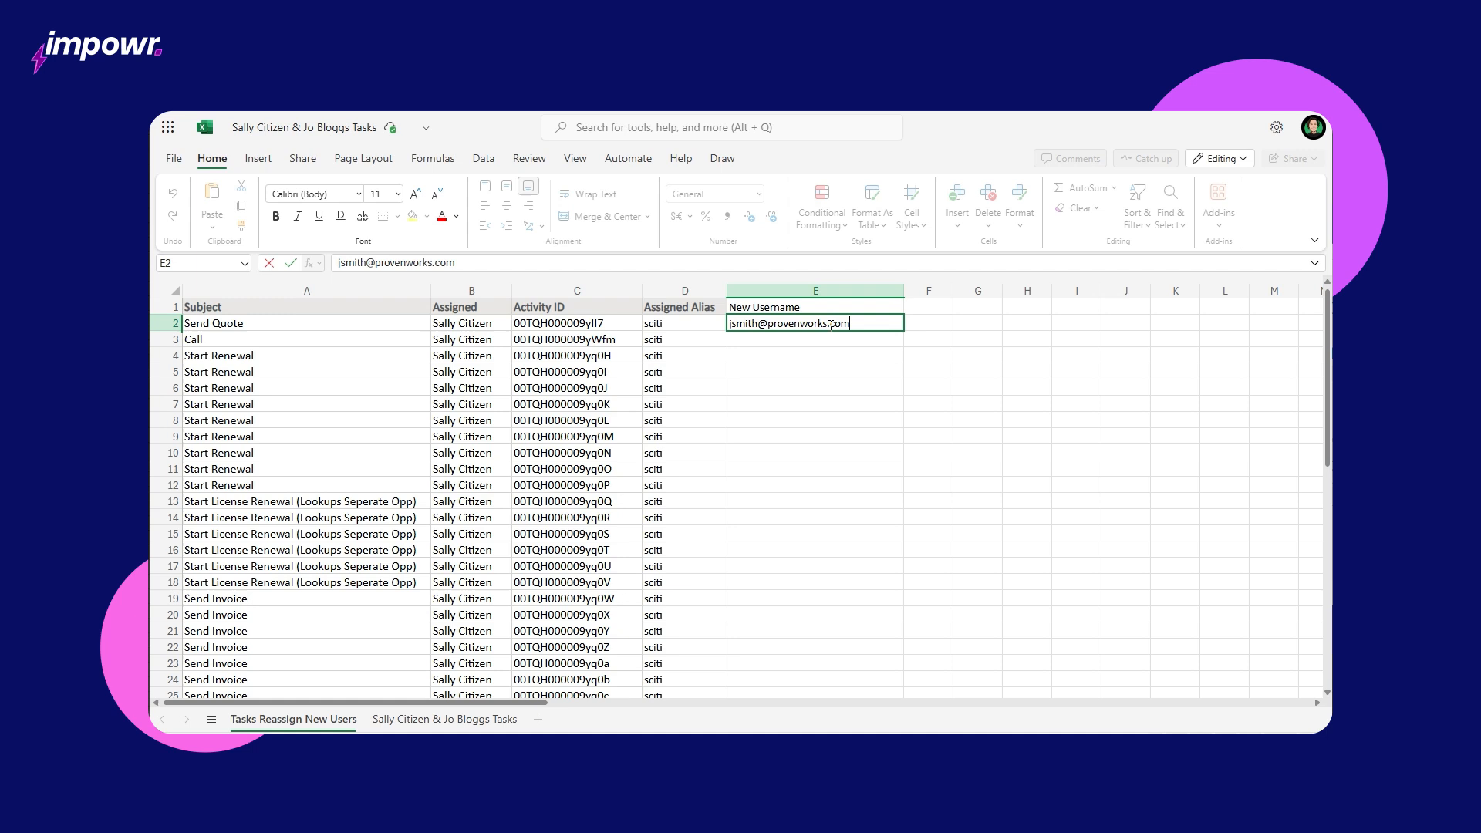
pyautogui.click(904, 333)
pyautogui.moveTo(904, 332); pyautogui.dragTo(879, 692)
pyautogui.click(964, 485)
# Step: Enter the second new user's e-mail in E26 and fill it down to row 50
pyautogui.scroll(-6, 958, 562)
pyautogui.click(863, 401)
pyautogui.doubleClick(863, 402)
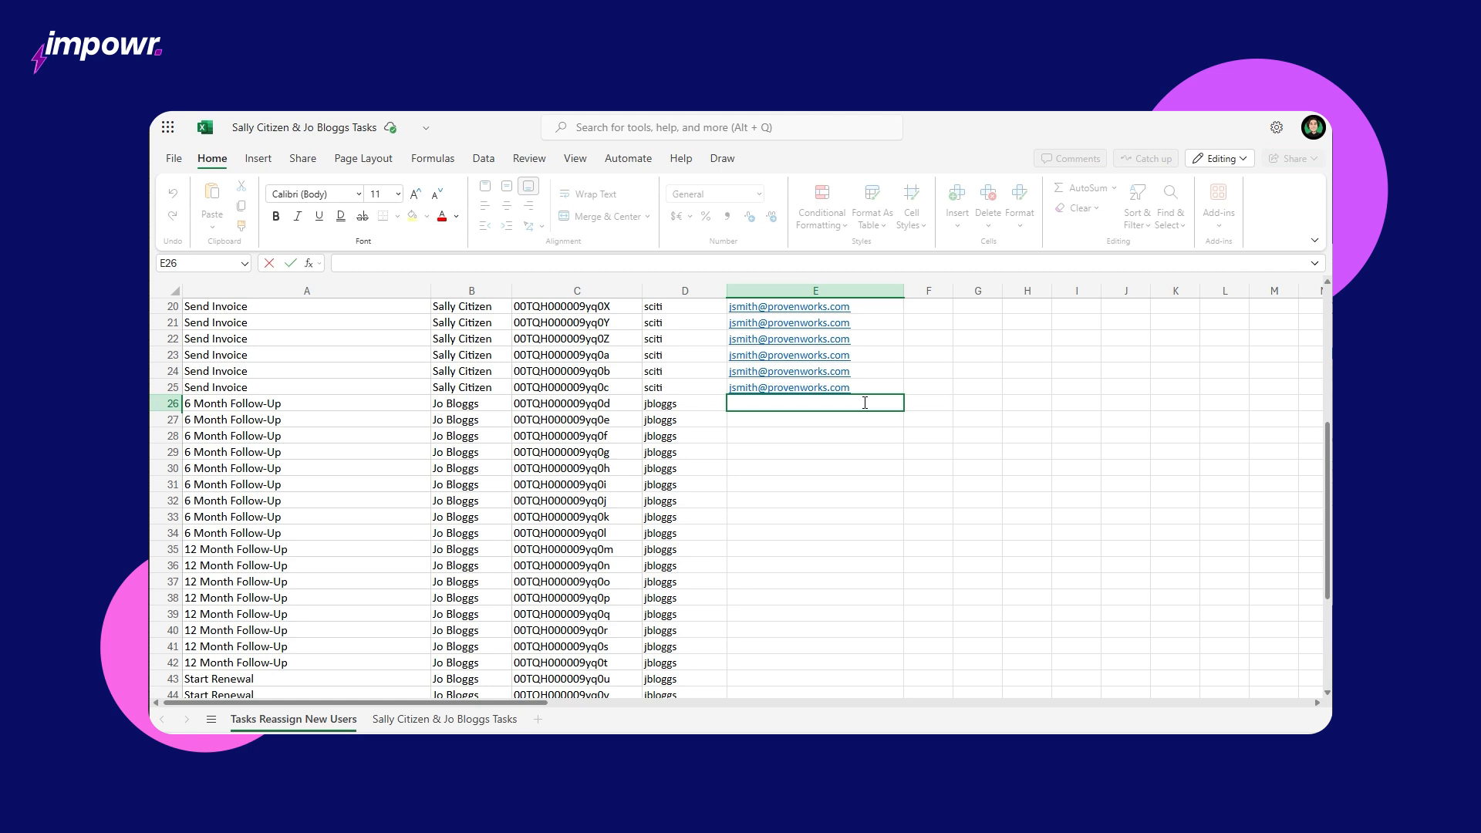
pyautogui.press('Return')
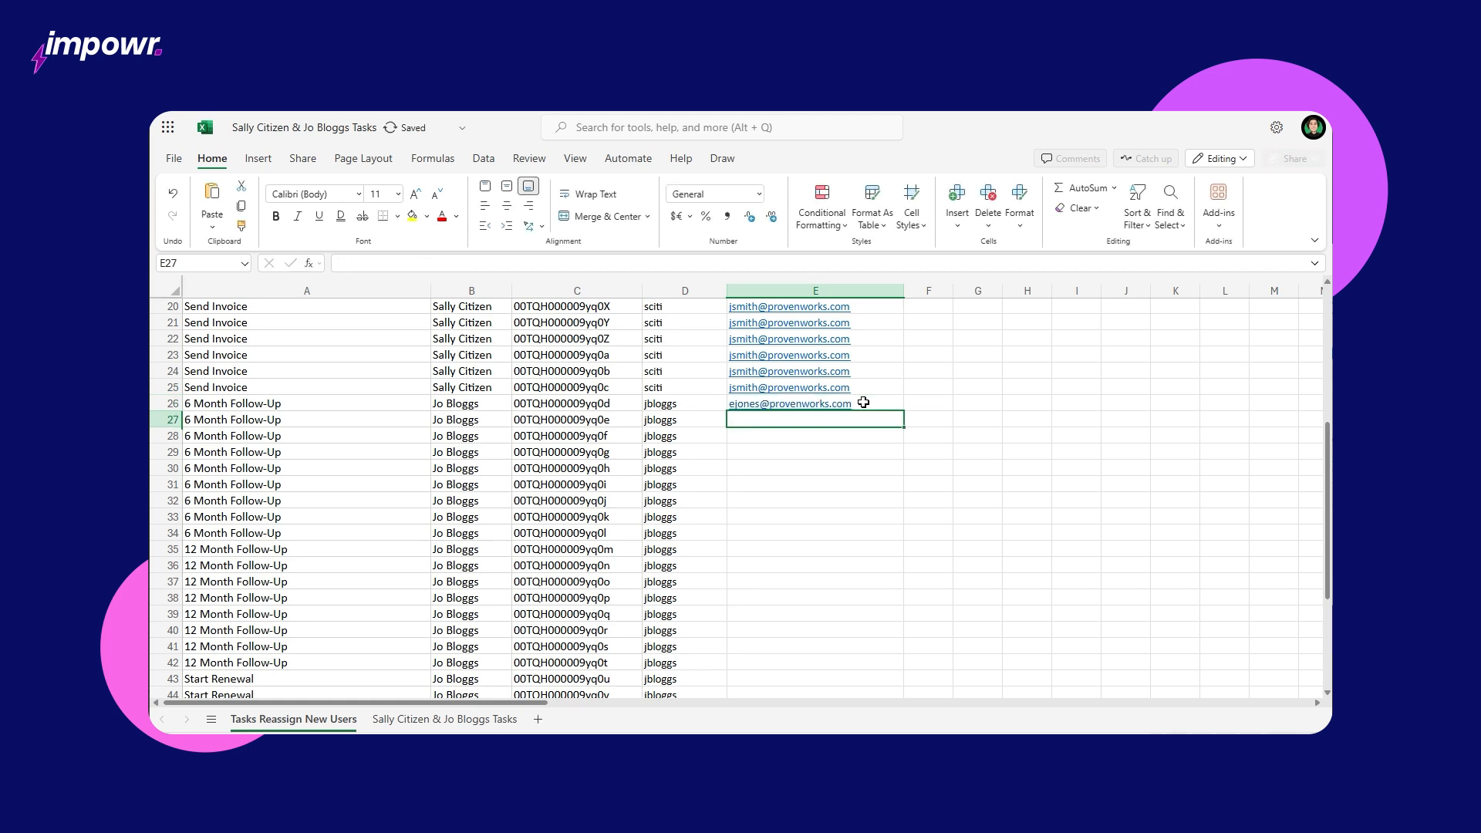
pyautogui.click(863, 401)
pyautogui.moveTo(902, 410); pyautogui.dragTo(893, 599)
# Step: Upload the workbook to Impowr and select its 'Tasks Reassign New Users' sheet
pyautogui.click(1000, 571)
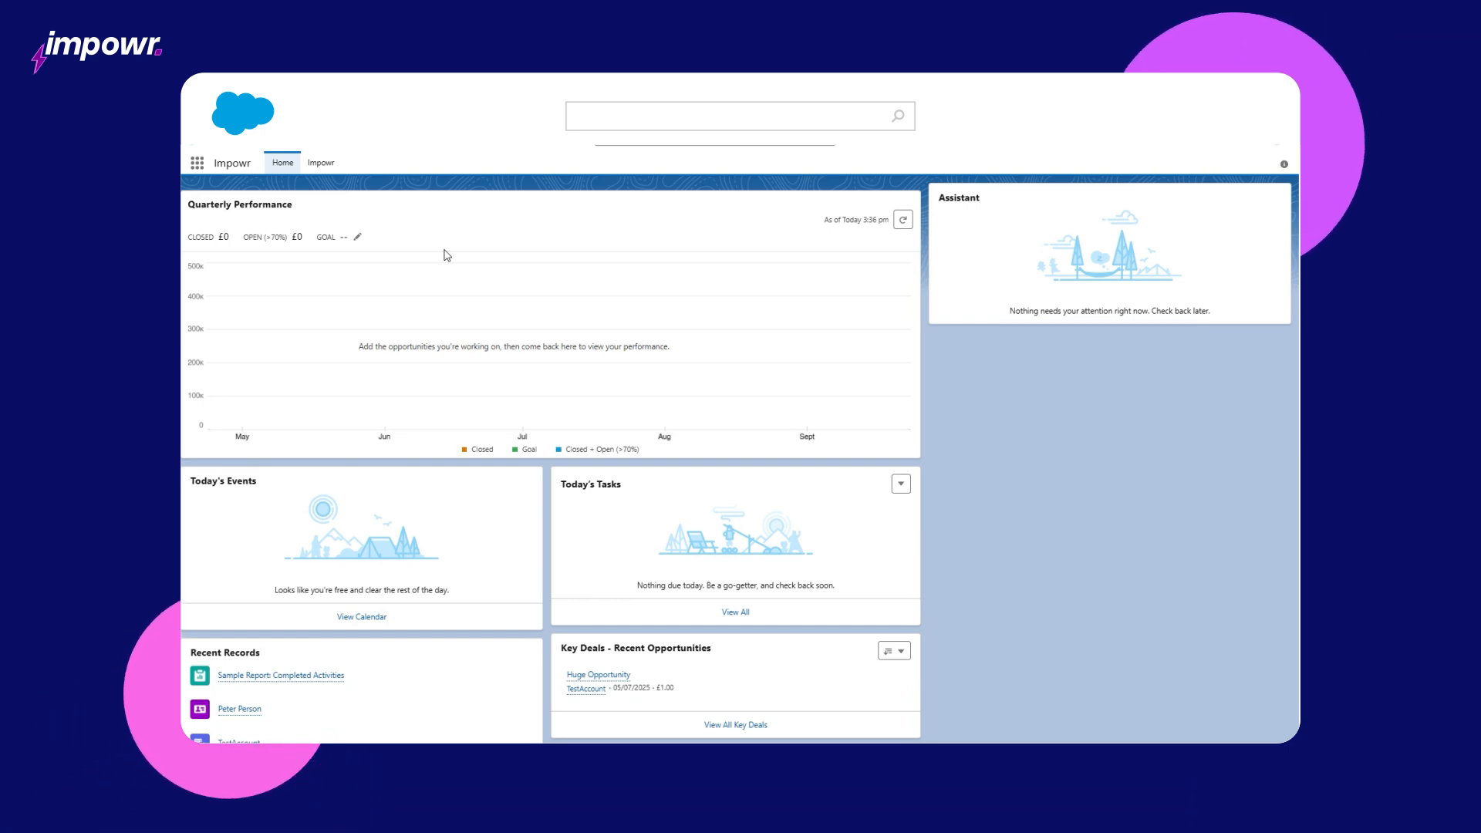
pyautogui.click(322, 163)
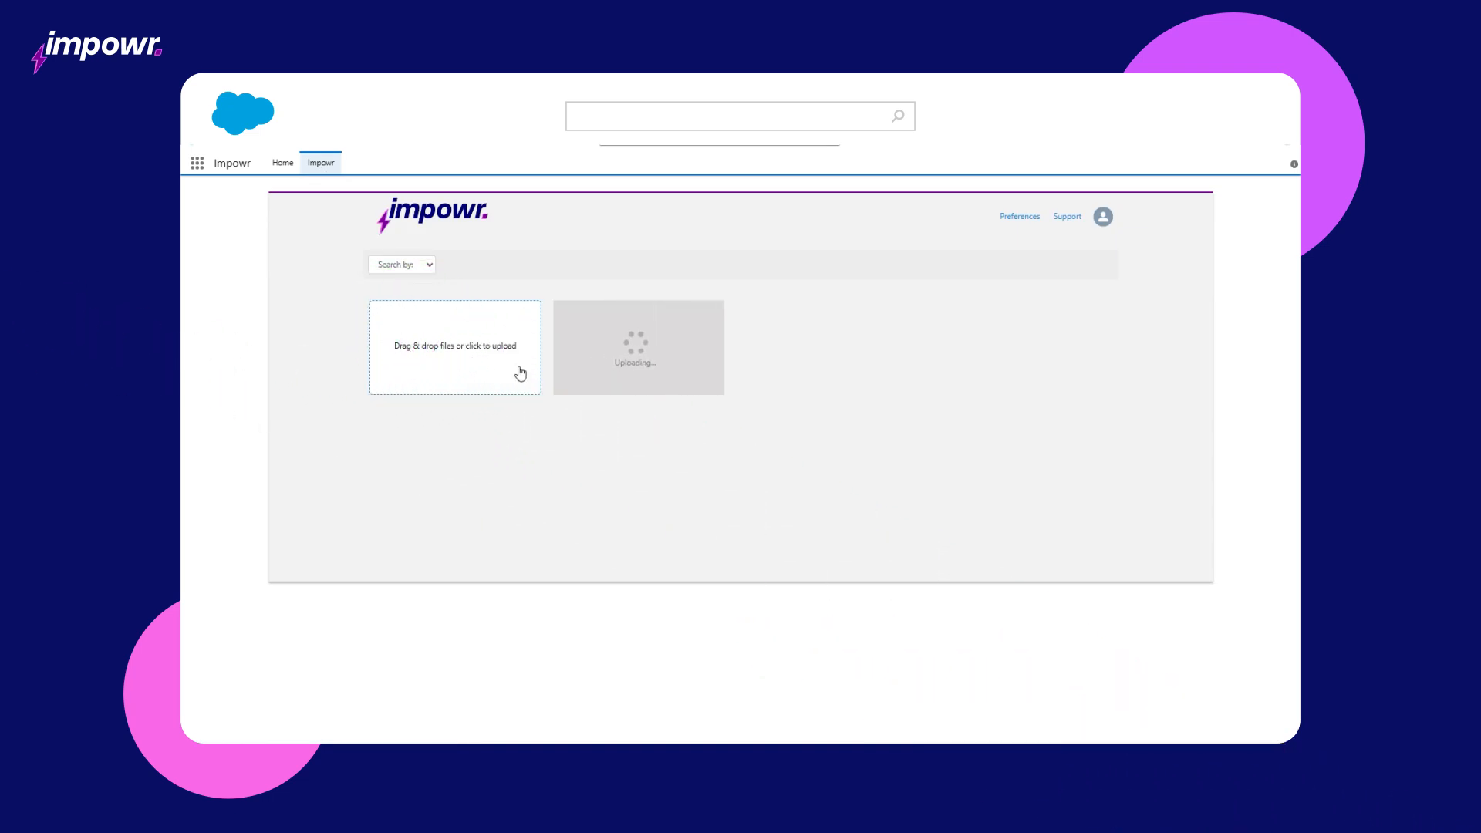
pyautogui.click(623, 361)
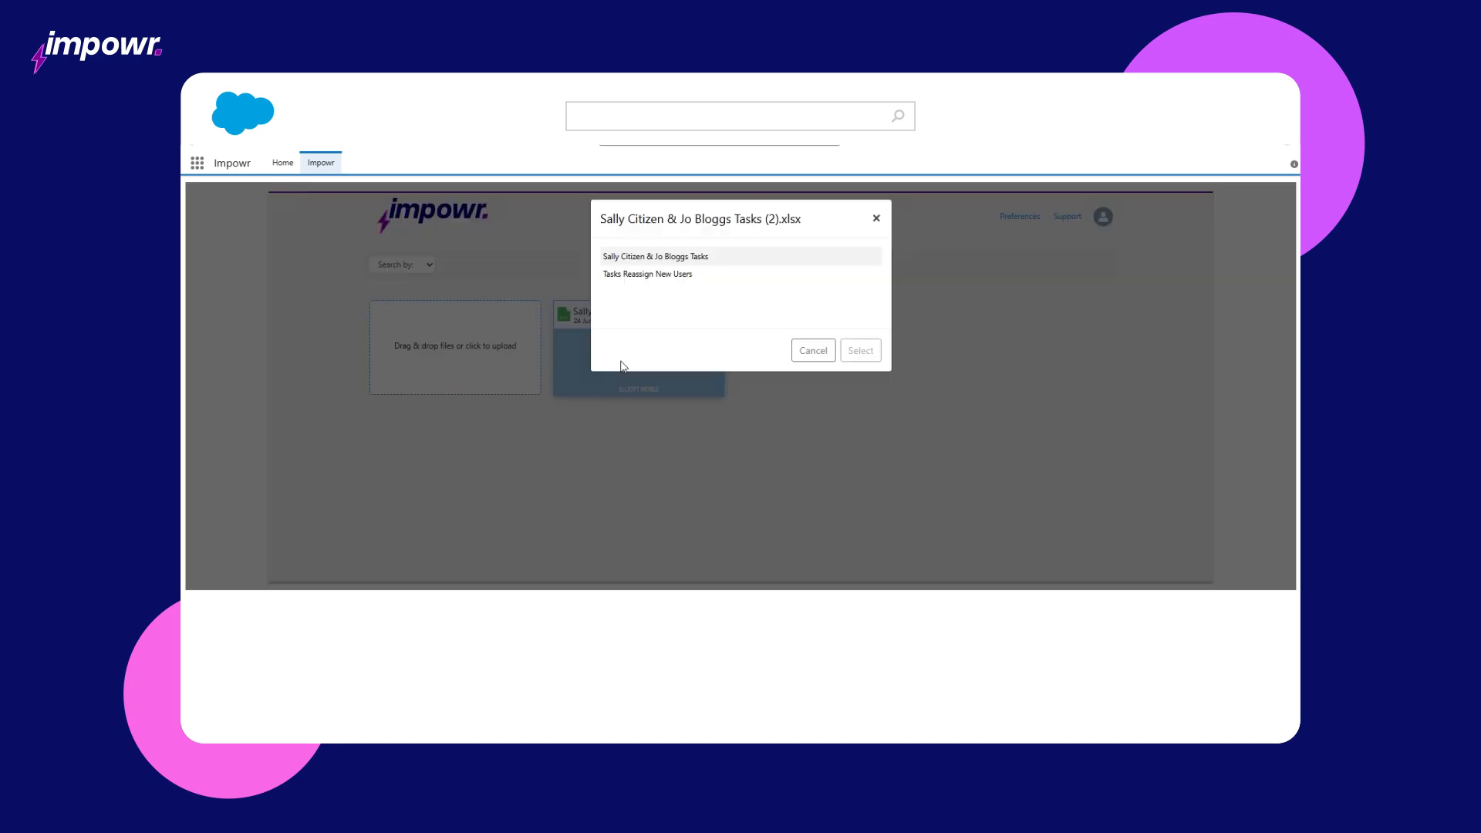
pyautogui.click(685, 275)
pyautogui.click(872, 345)
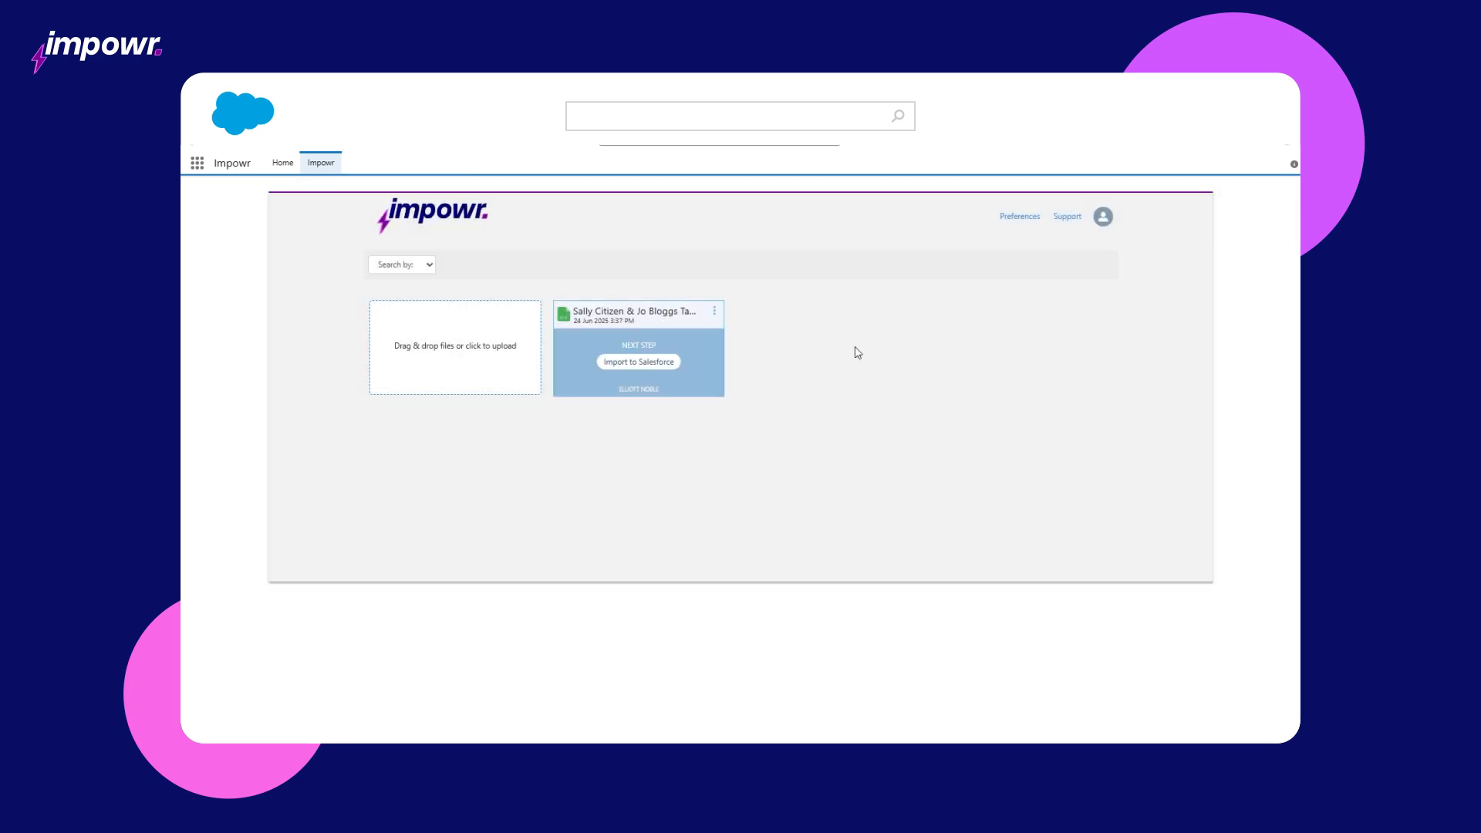
# Step: Start a Salesforce import with Task as the master object
pyautogui.click(668, 361)
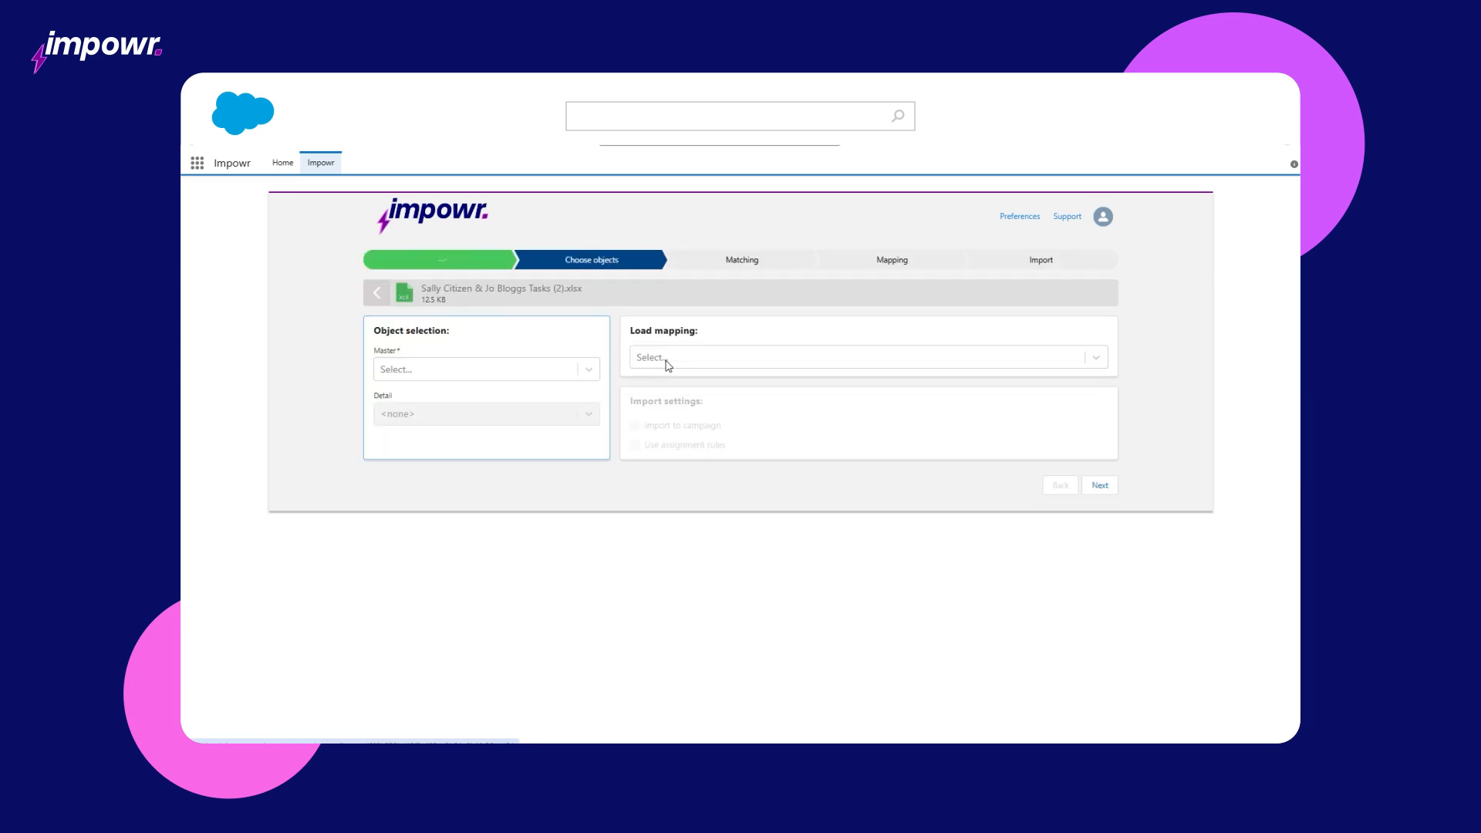
pyautogui.click(589, 371)
pyautogui.write('task')
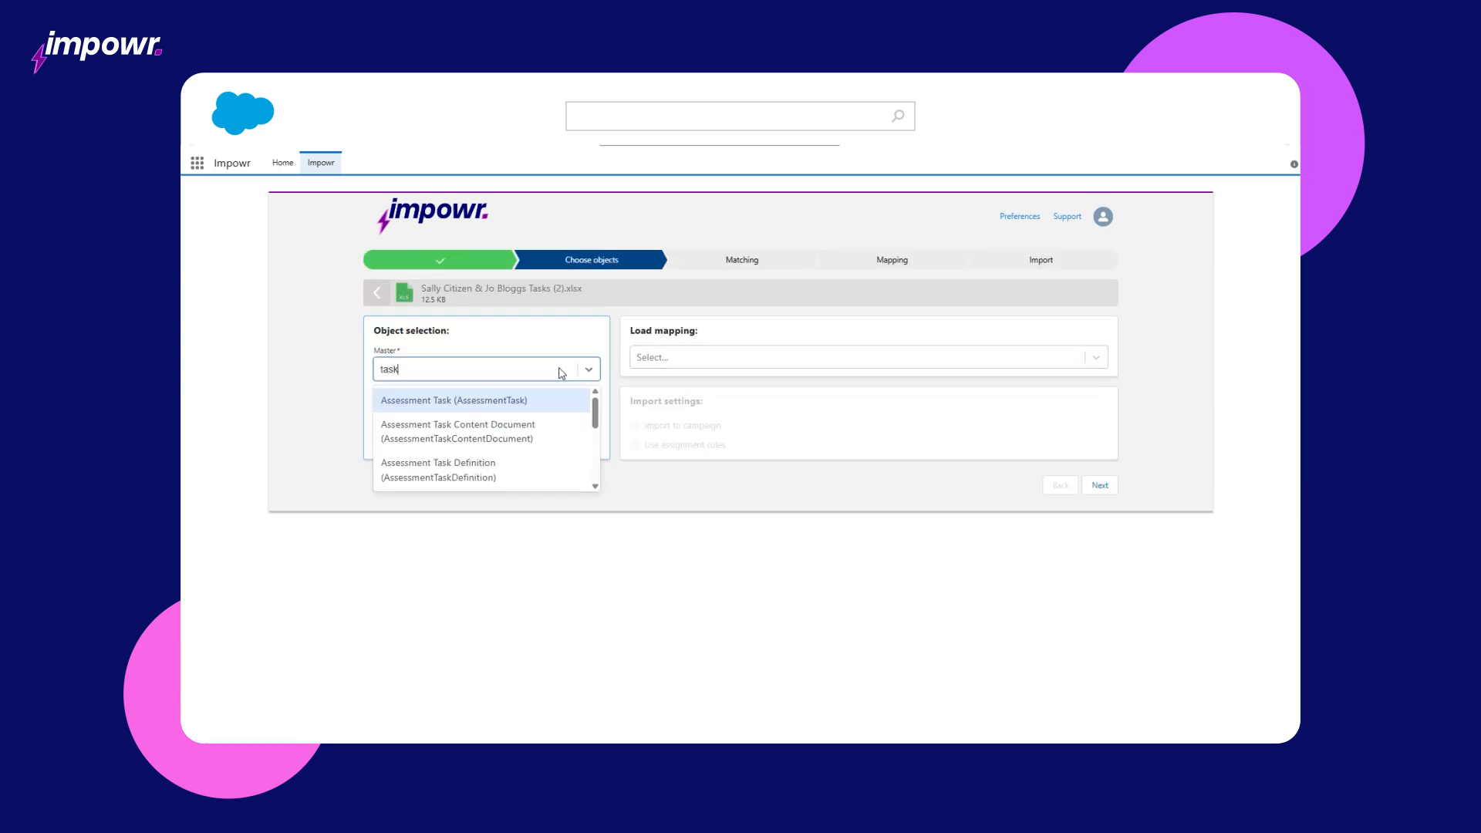
pyautogui.press('Down')
pyautogui.press('Down')
pyautogui.press('Down')
pyautogui.press('Down')
pyautogui.press('Down')
pyautogui.press('Down')
pyautogui.press('Down')
pyautogui.press('Down')
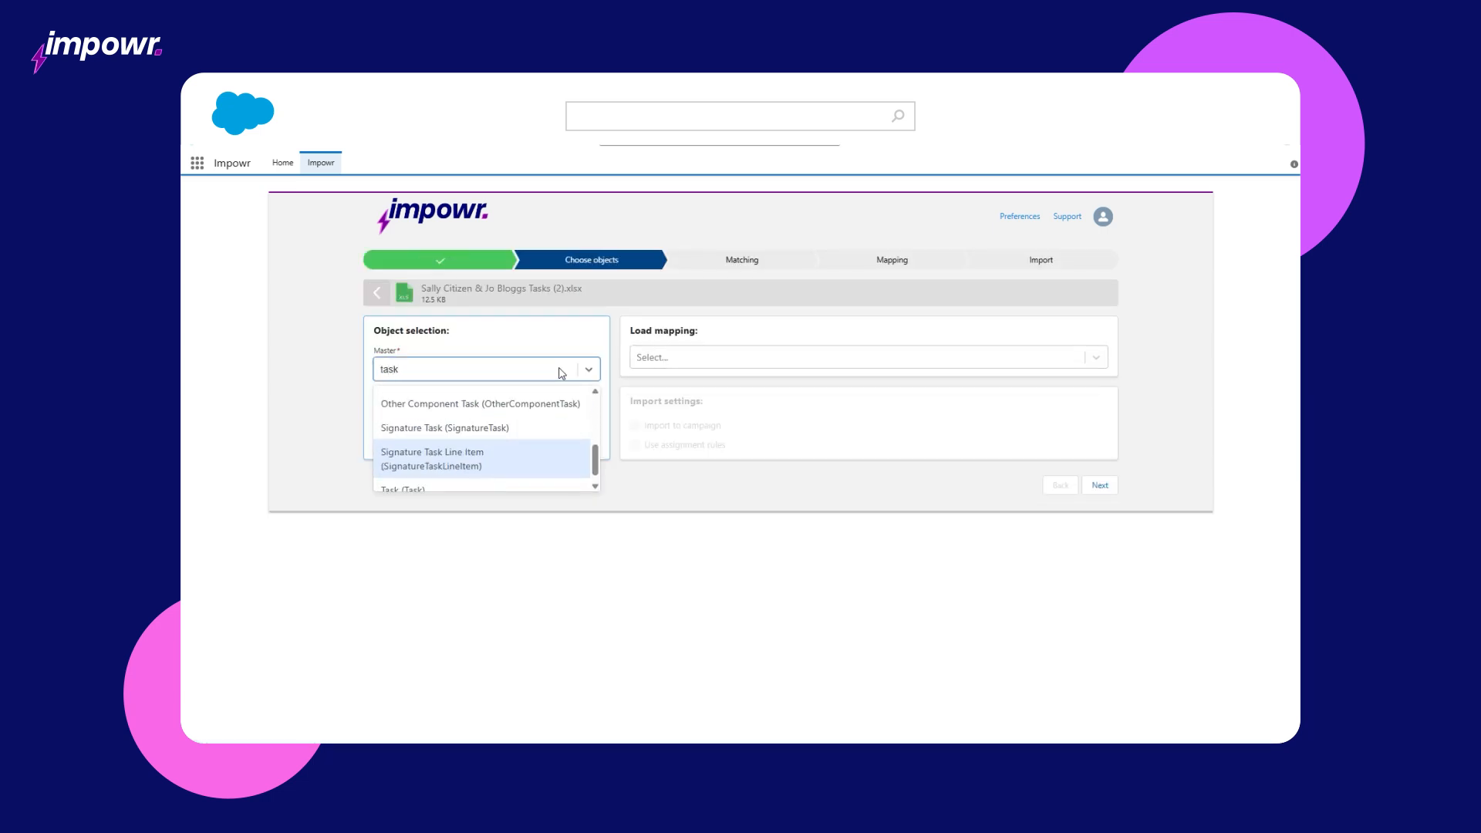
pyautogui.press('Down')
pyautogui.press('Return')
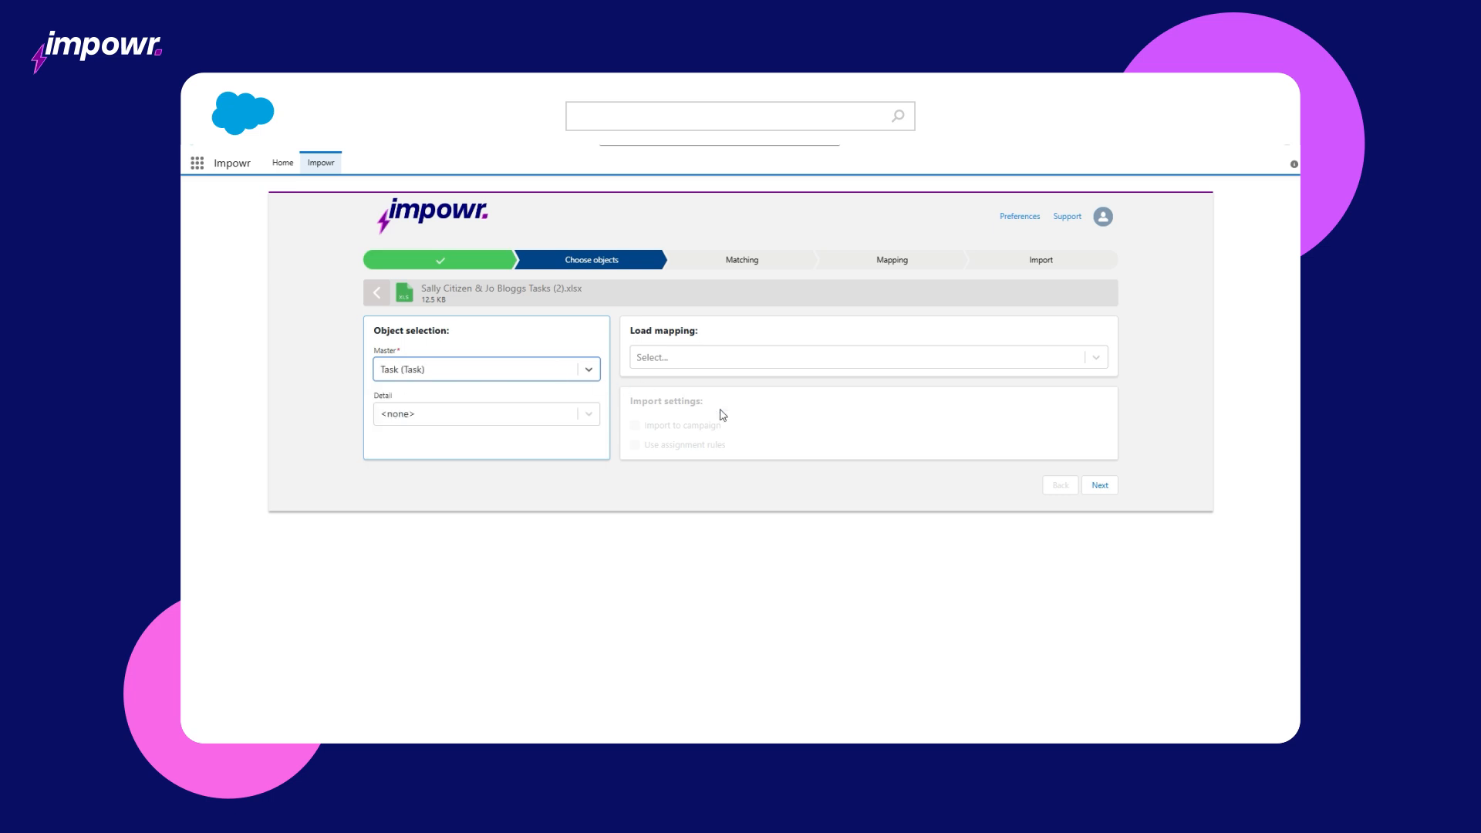
pyautogui.click(1096, 486)
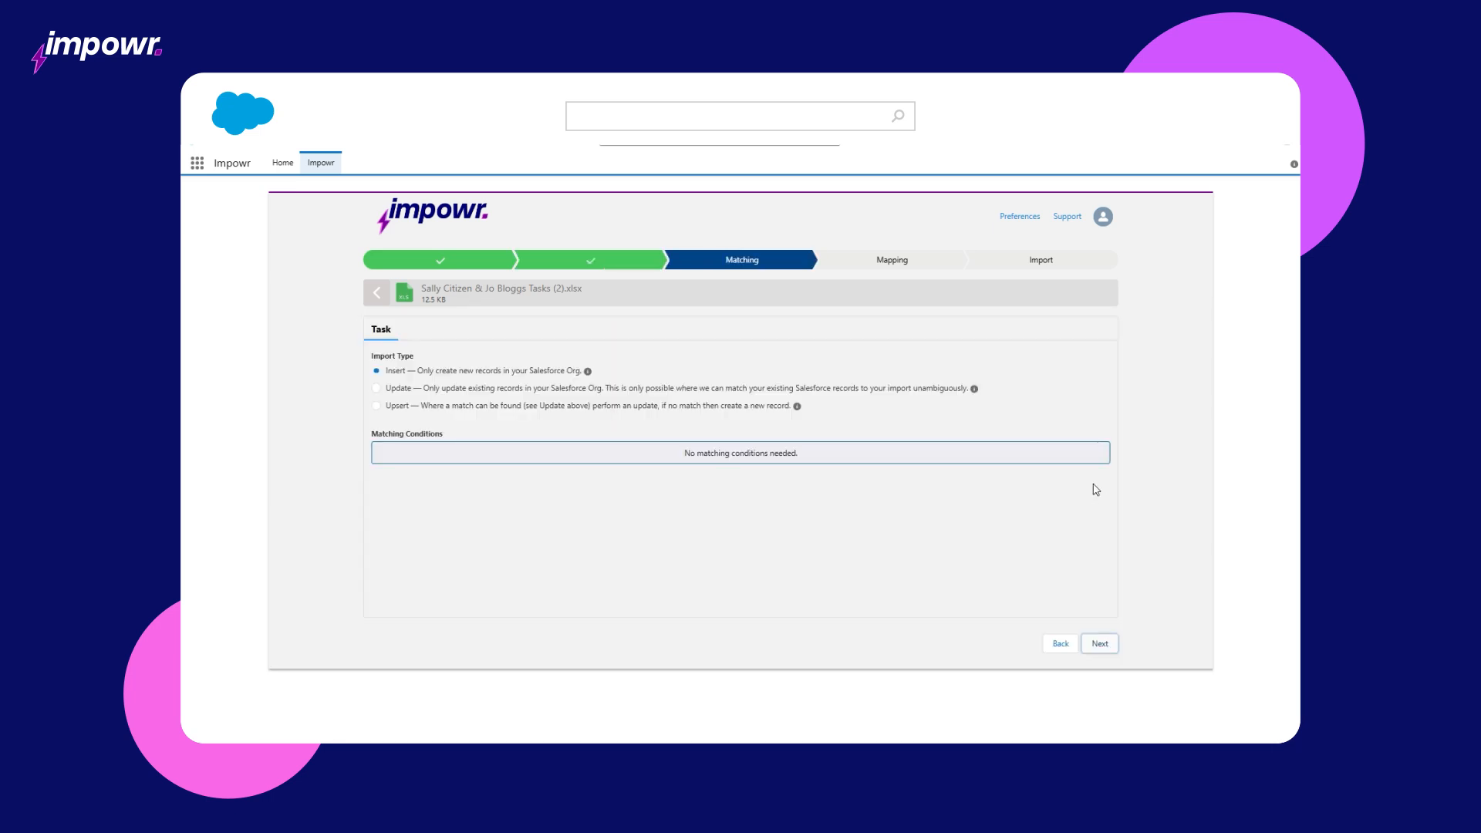
# Step: Make it an Update import matching the Activity ID column to Activity ID (Id)
pyautogui.click(839, 391)
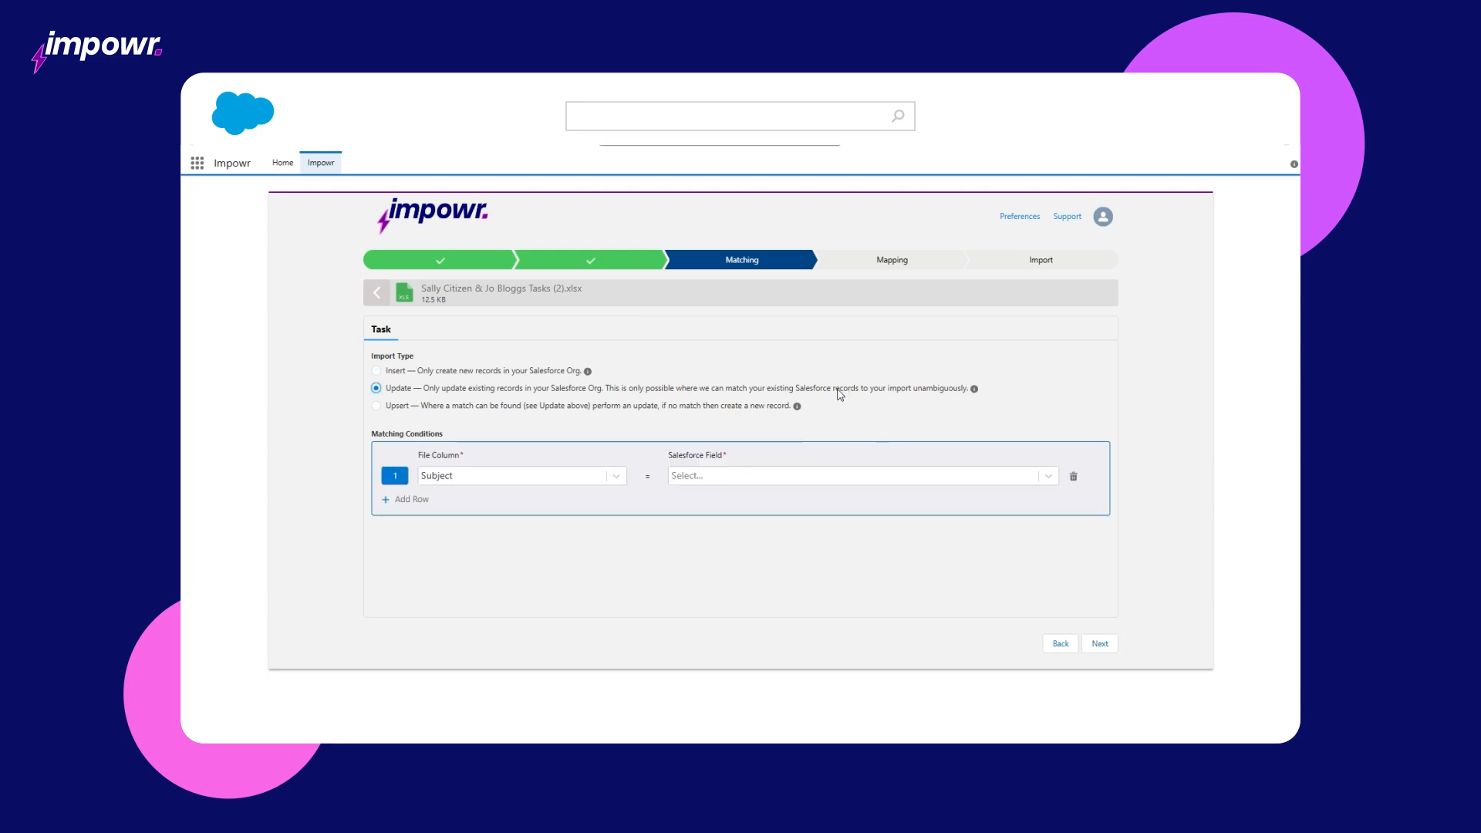
pyautogui.click(570, 476)
pyautogui.click(545, 553)
pyautogui.click(710, 480)
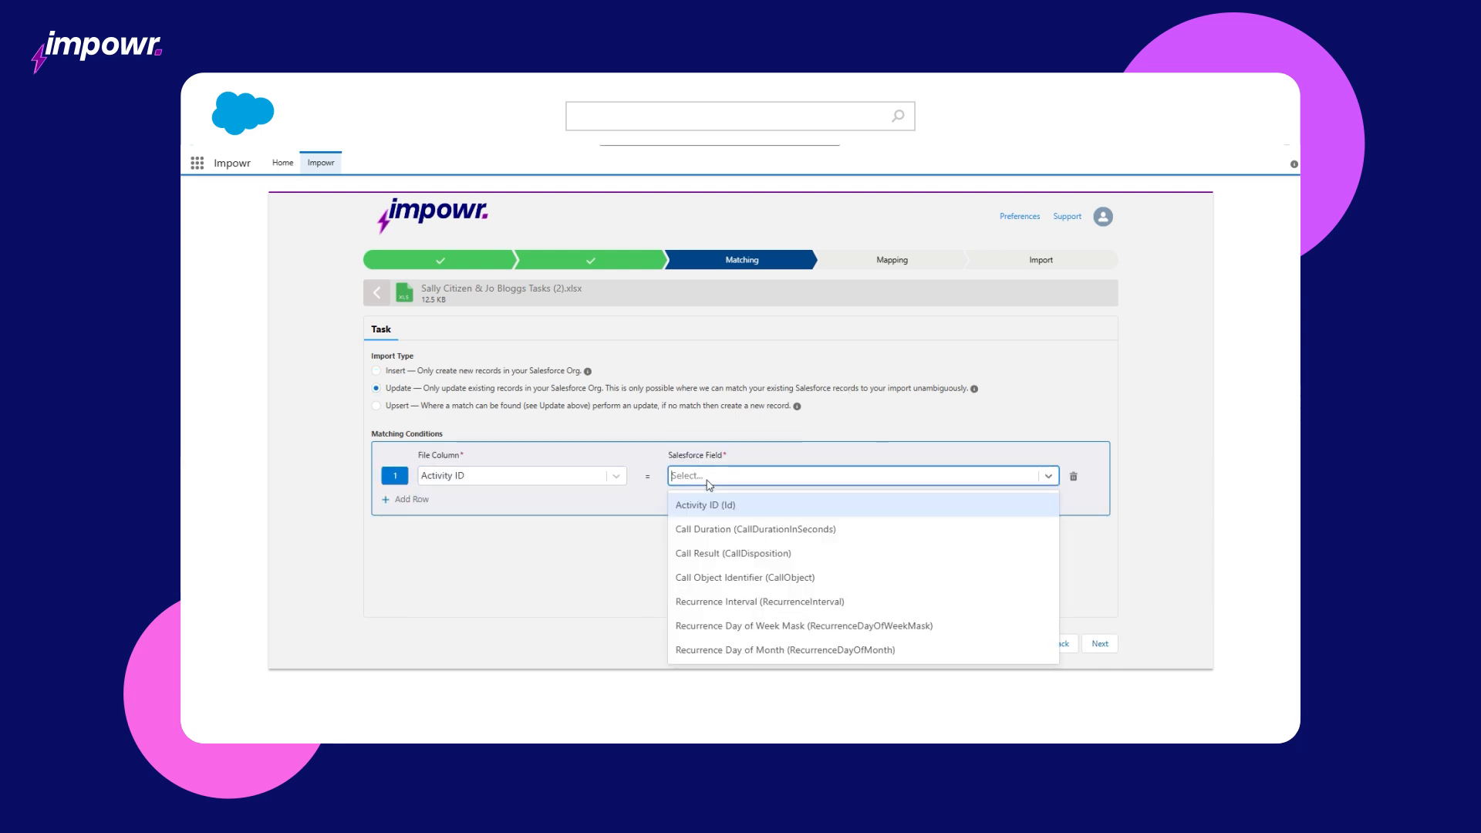
pyautogui.click(708, 506)
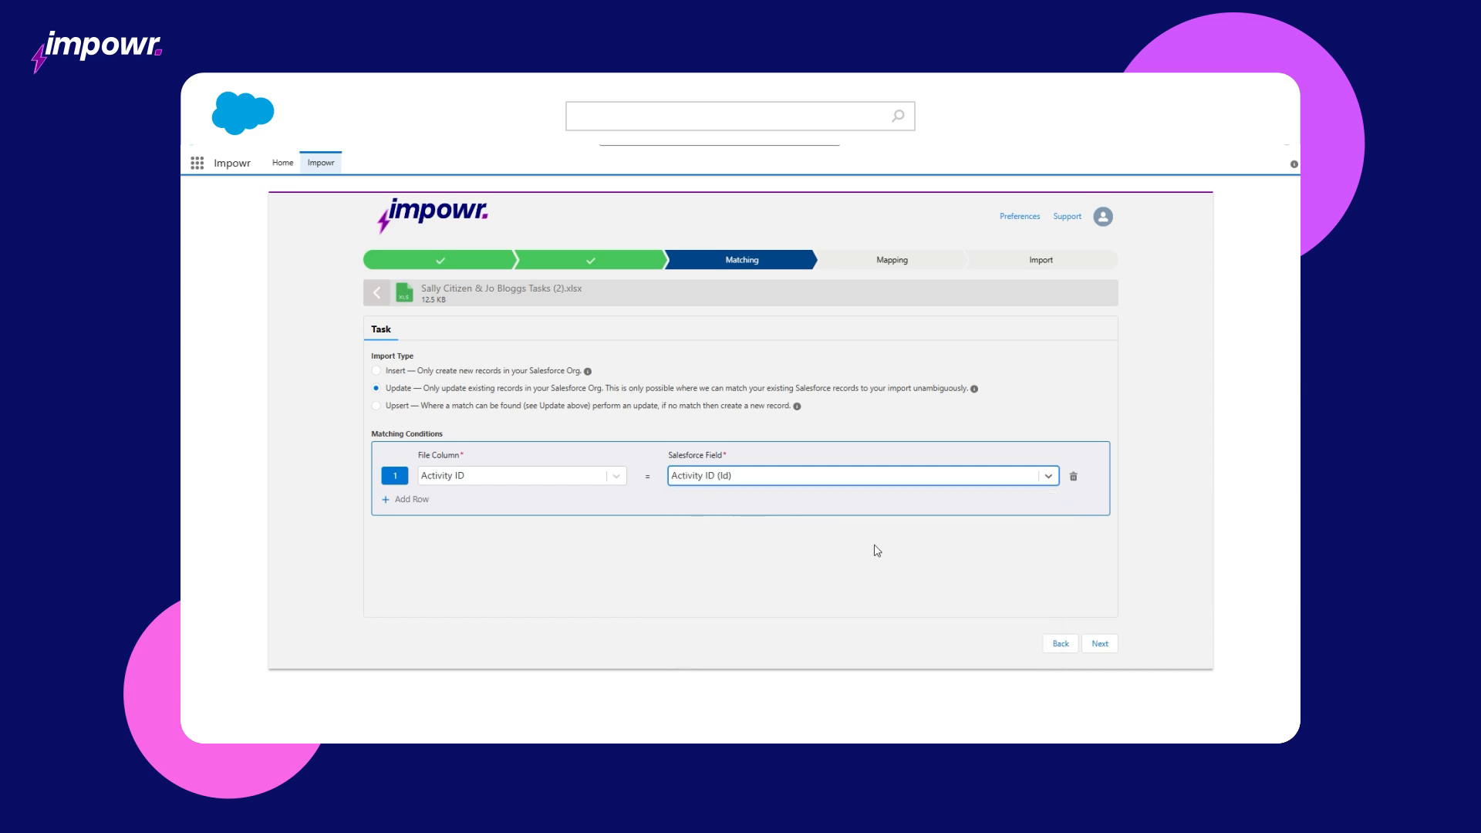
pyautogui.click(1100, 645)
# Step: Unmap Subject and map New Username to Assigned To ID | Username (Username)
pyautogui.click(1062, 369)
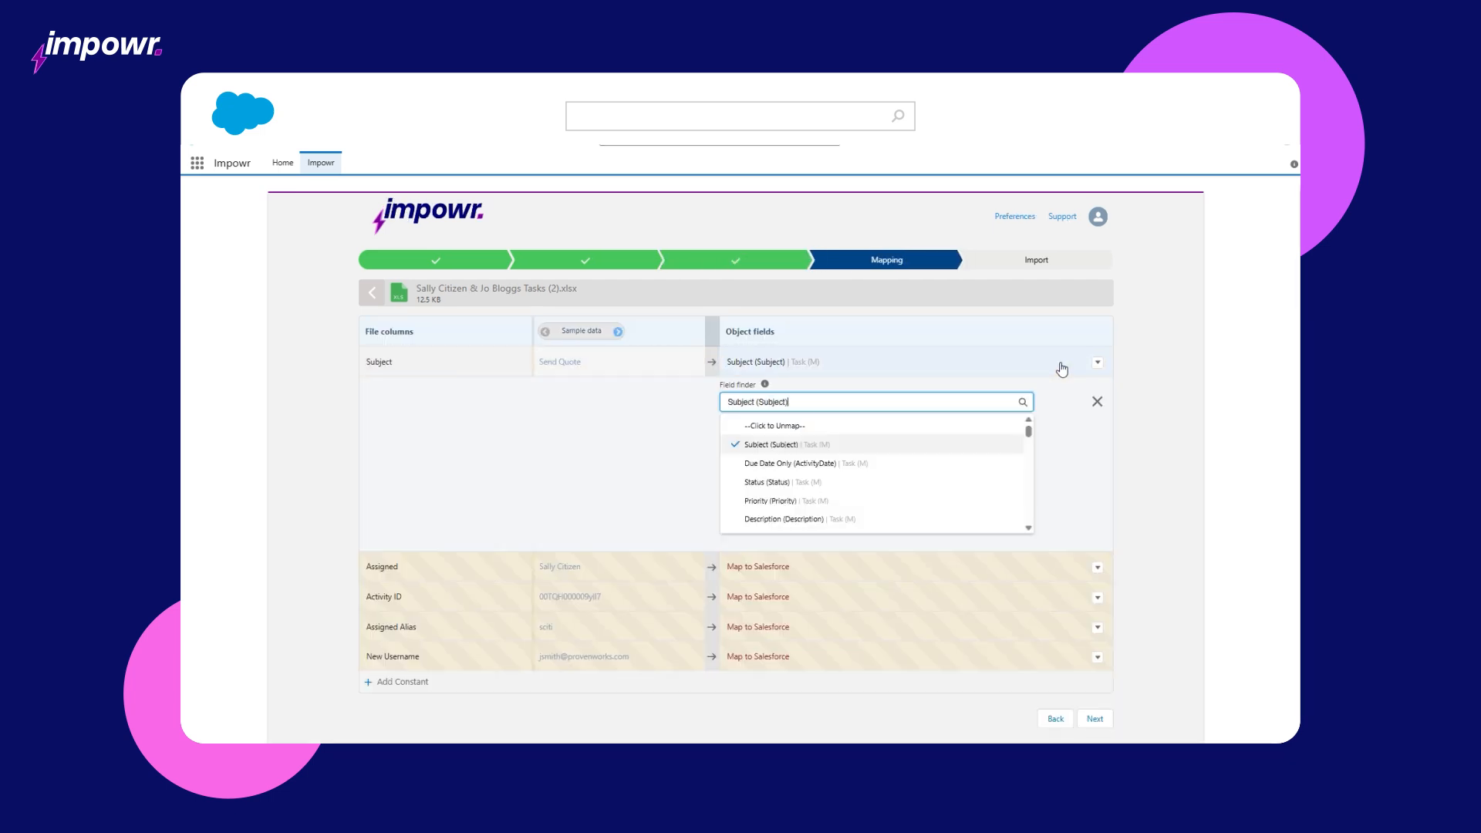
pyautogui.click(957, 431)
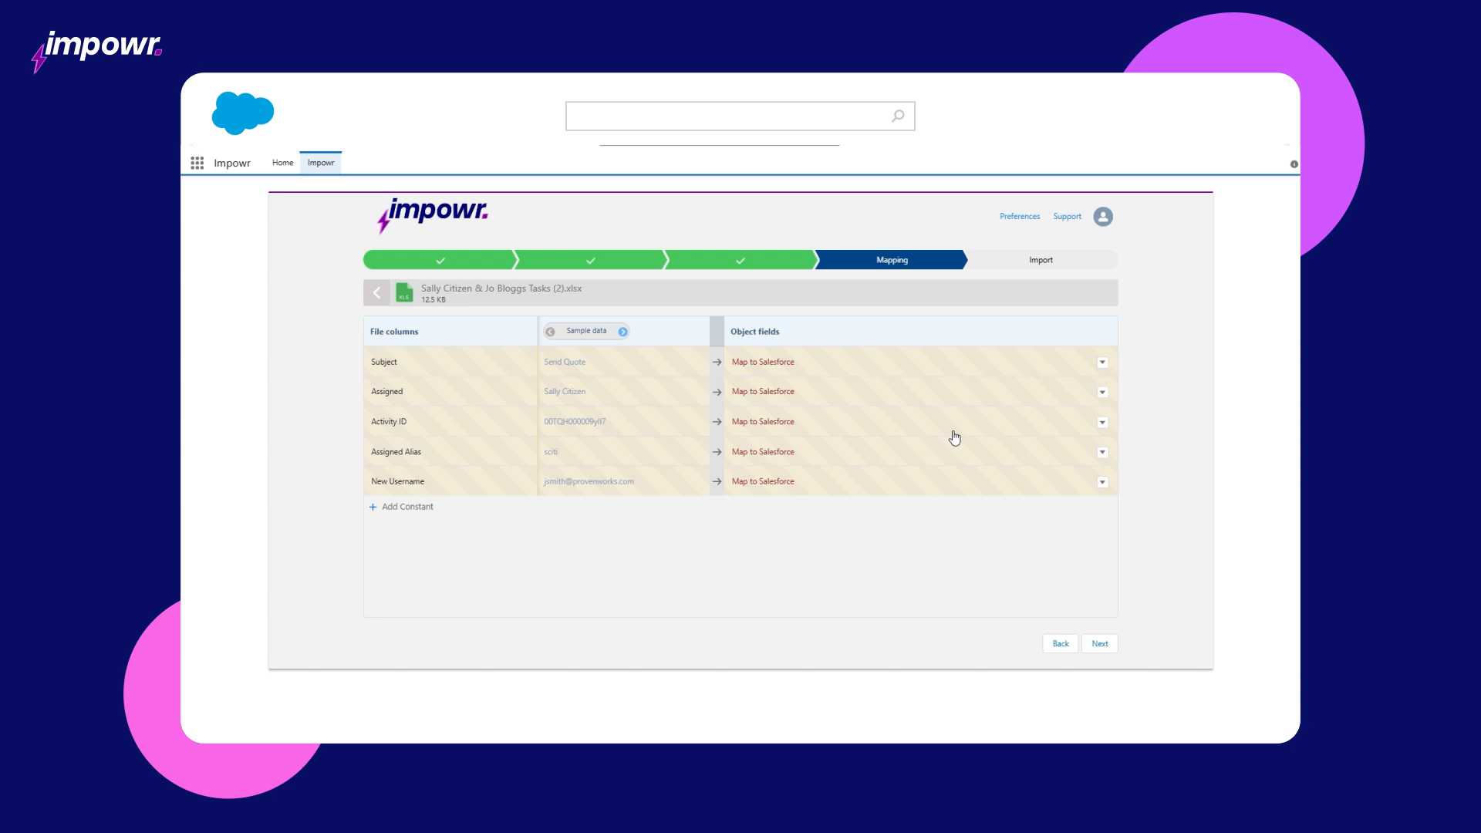
pyautogui.click(902, 482)
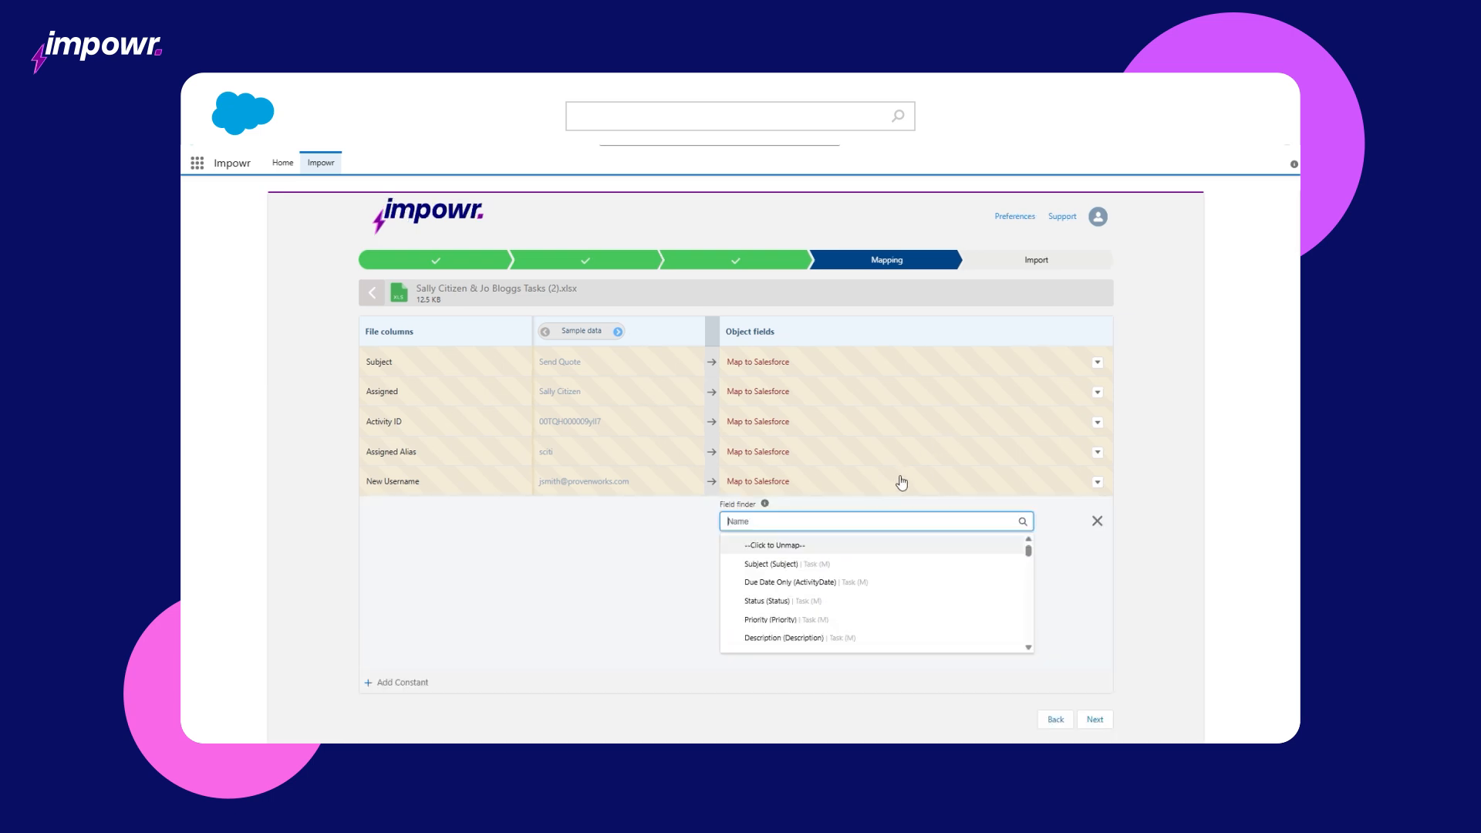
pyautogui.write('assign')
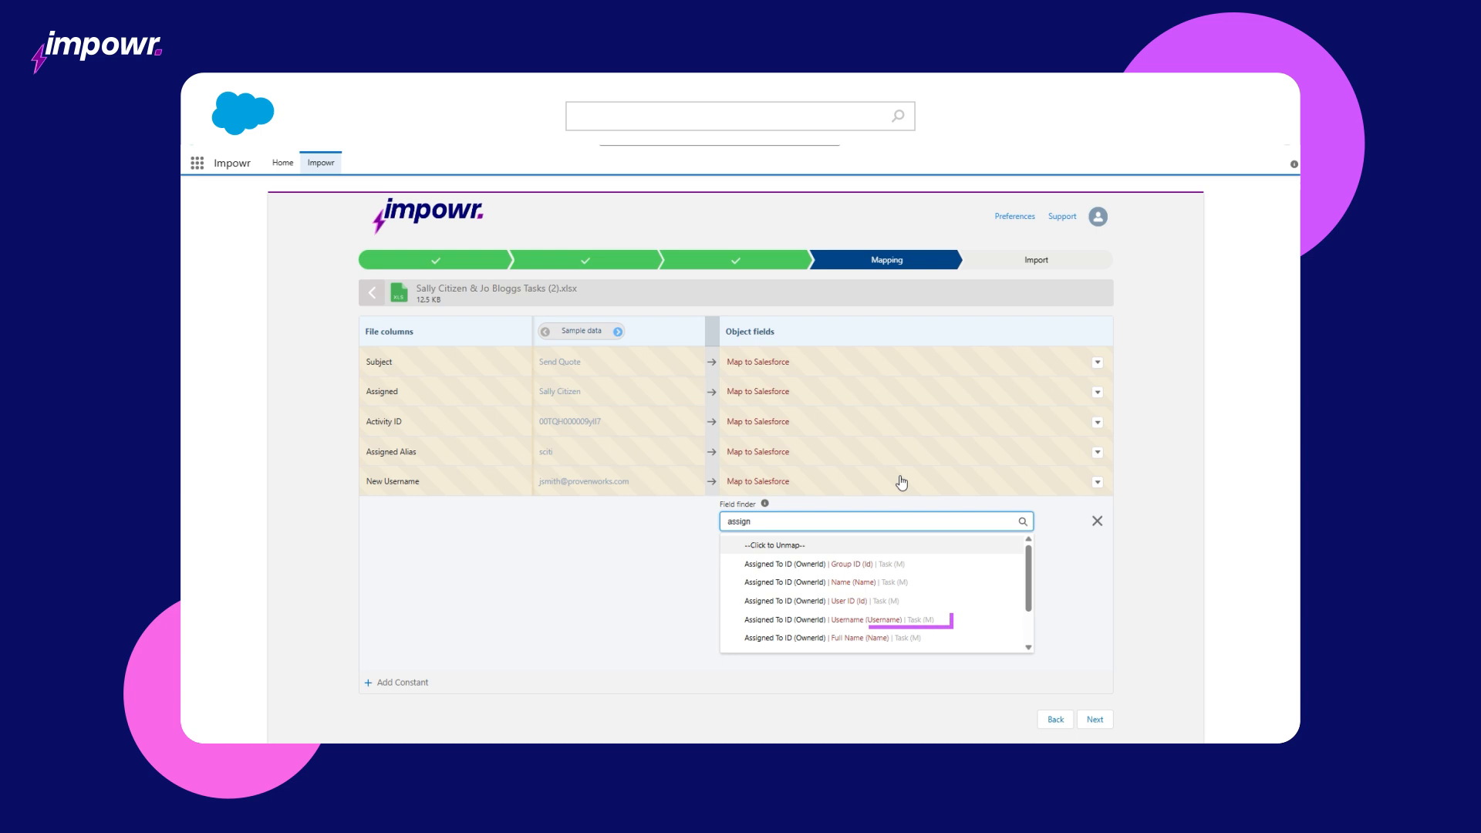
pyautogui.click(903, 618)
pyautogui.click(1100, 645)
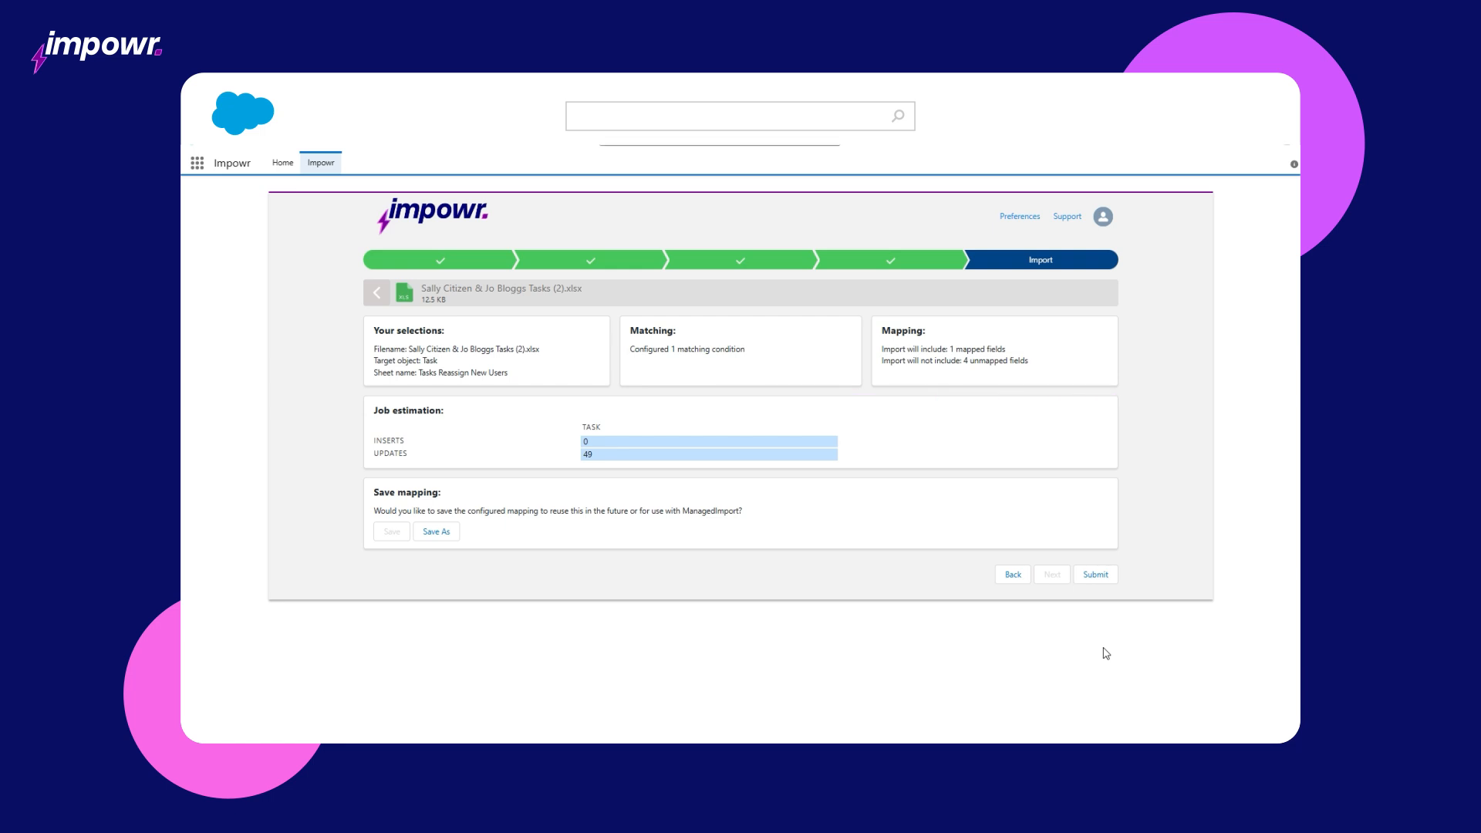
# Step: Submit the import to update the 49 Task records
pyautogui.click(1093, 579)
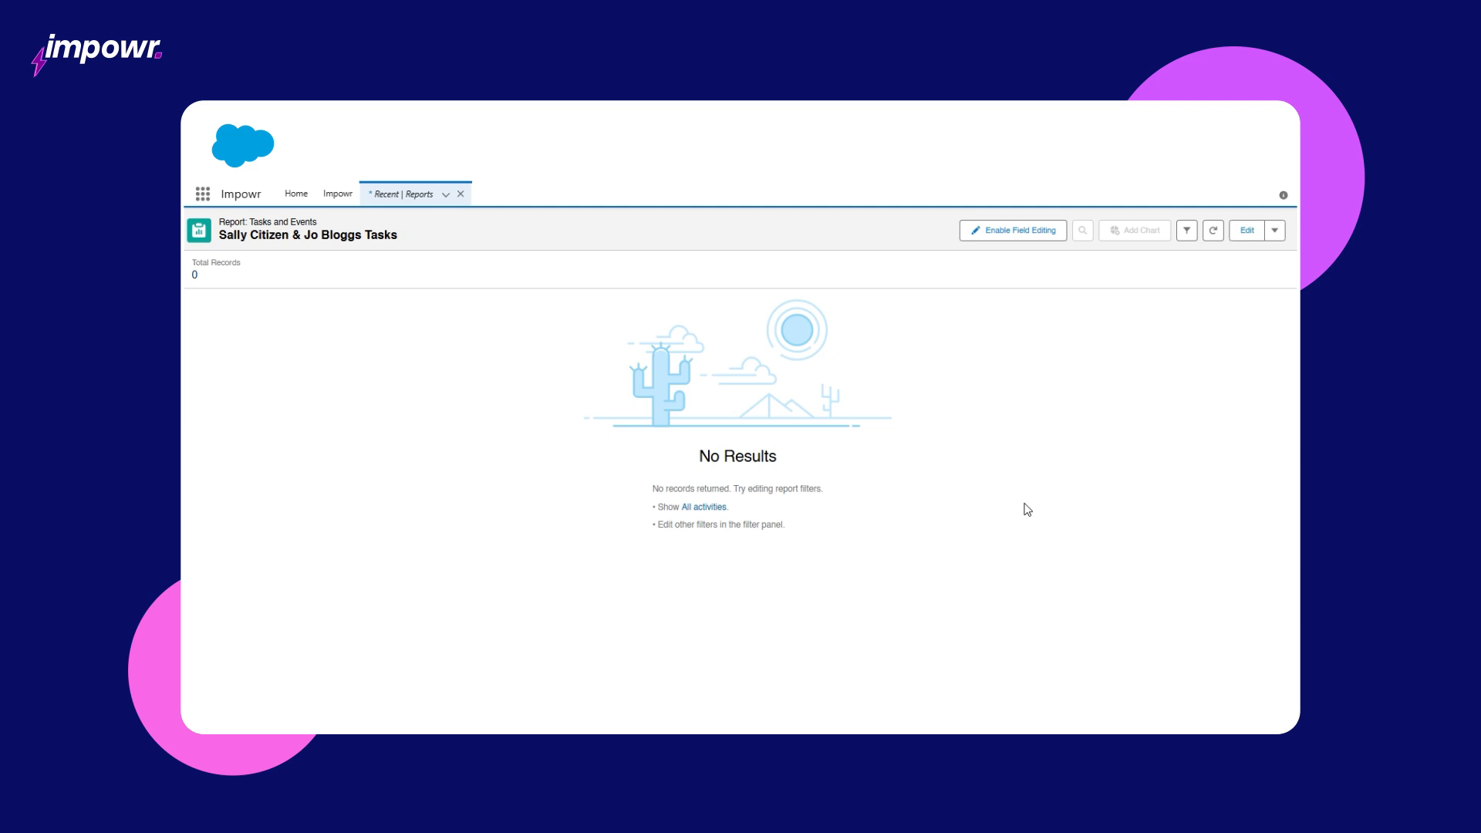
# Step: Edit the tasks report and delete its Assigned Alias filter
pyautogui.click(1245, 229)
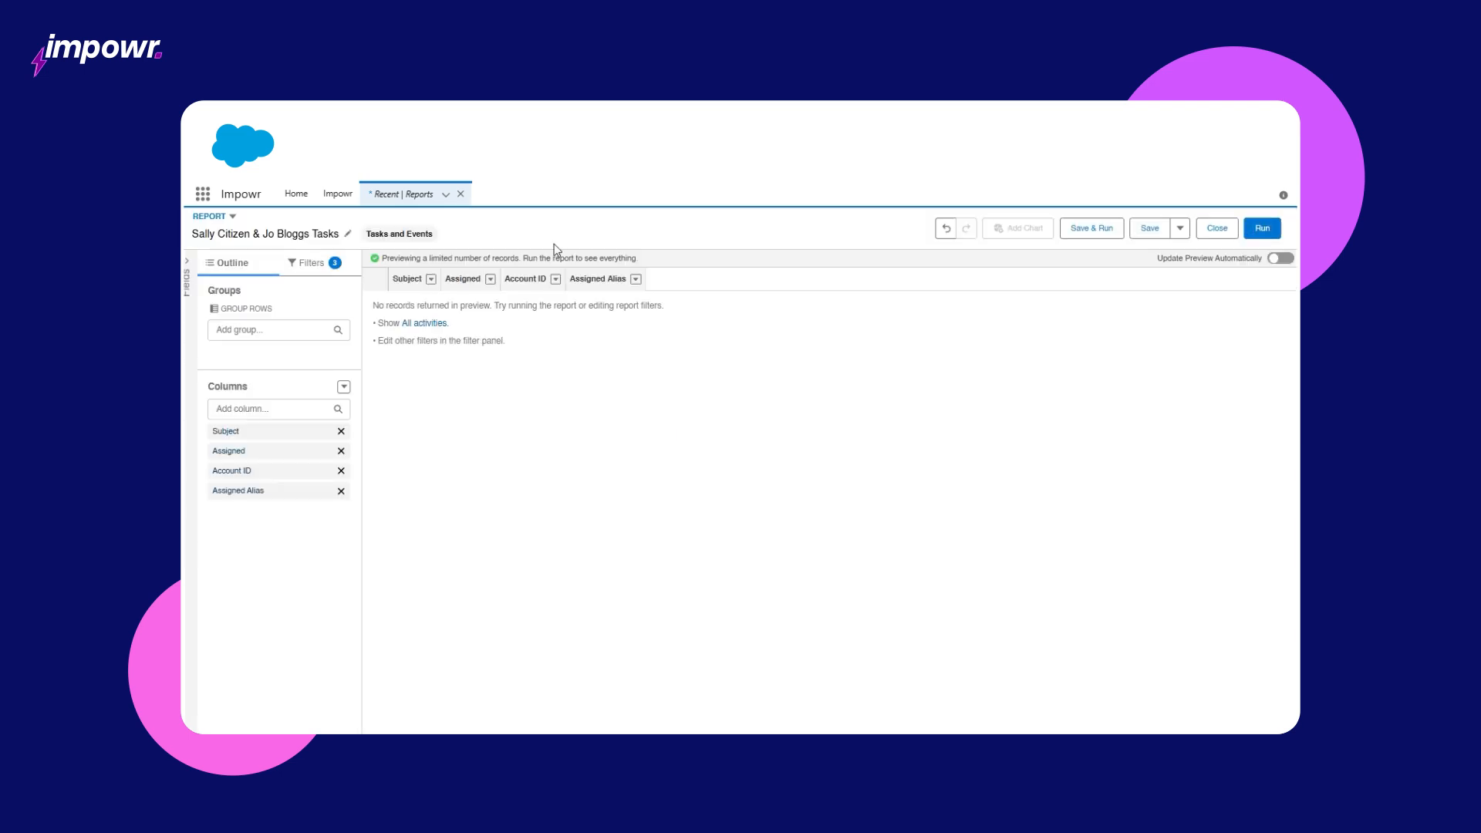
pyautogui.click(333, 265)
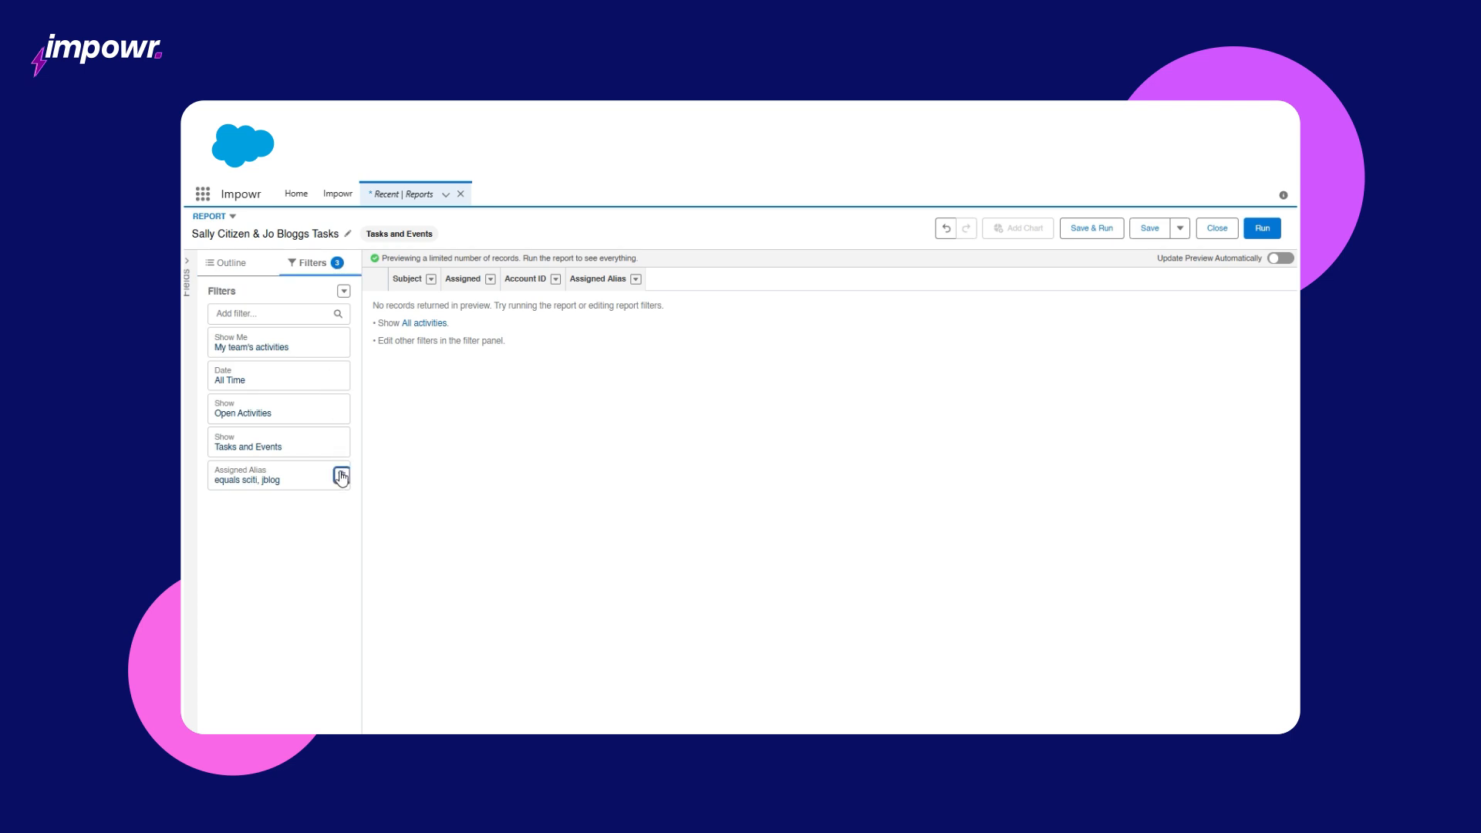
pyautogui.click(341, 475)
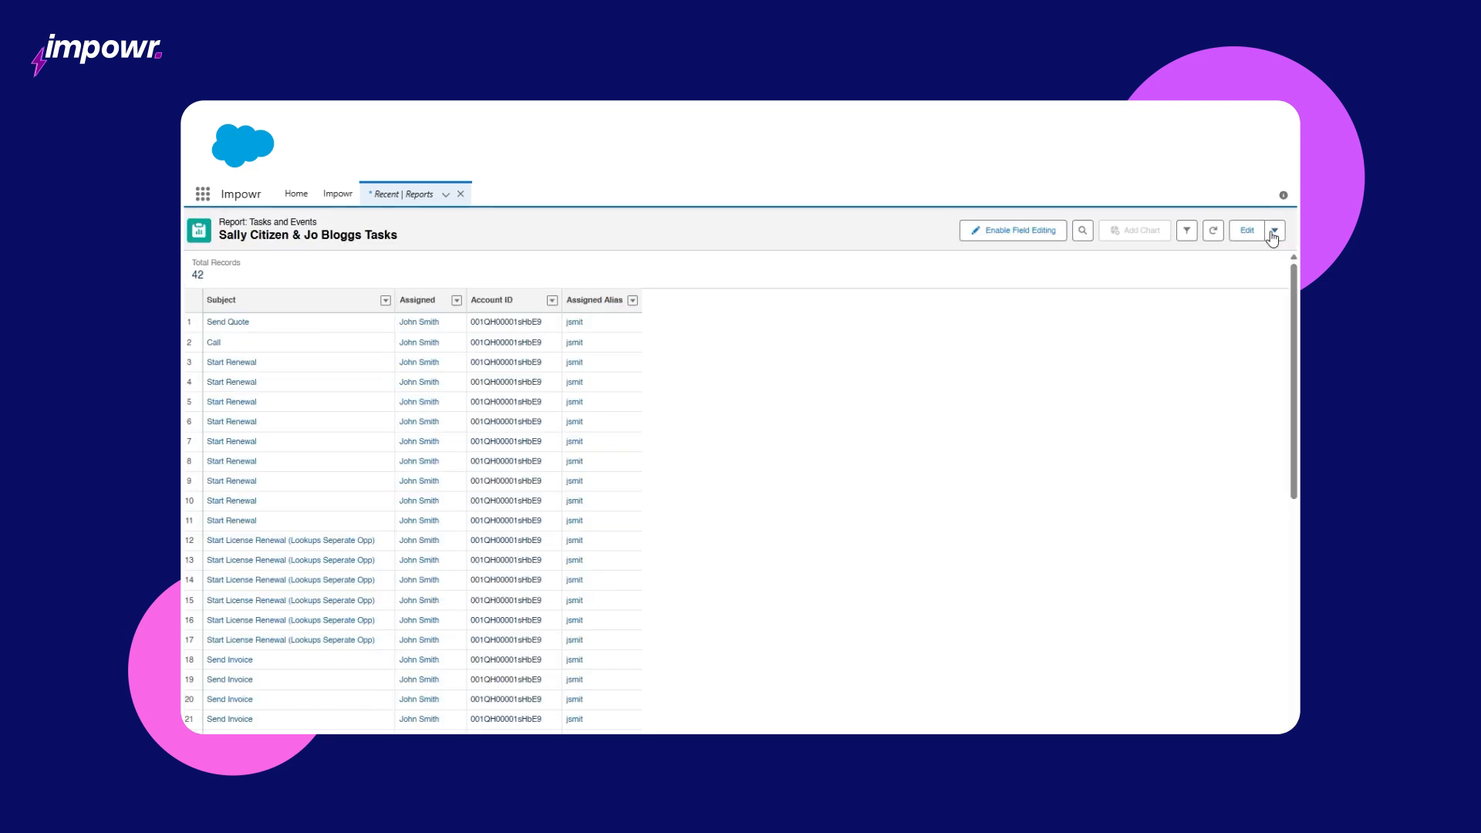